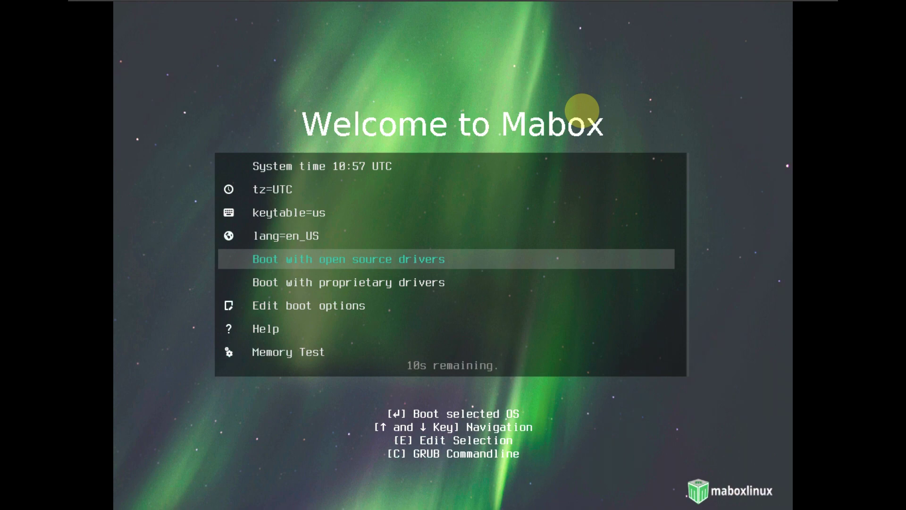
Boot the Mabox live session using the 'open source drivers' GRUB entry
key("Down")
key("Down")
key("Down")
key("Down")
key("Down")
key("Down")
key("Down")
key("Down")
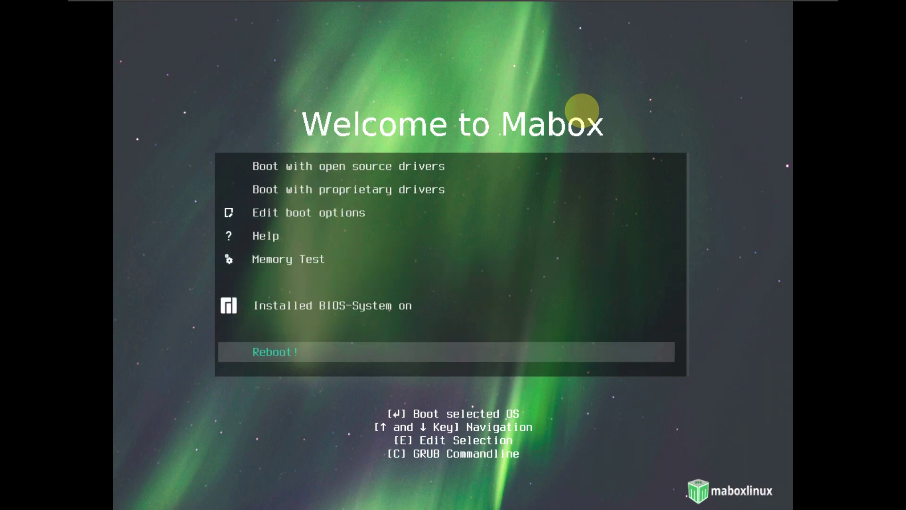
key("Up")
key("Up")
key("Up")
key("Up")
key("Up")
key("Up")
key("Up")
key("Up")
key("Up")
key("Up")
key("Up")
key("Up")
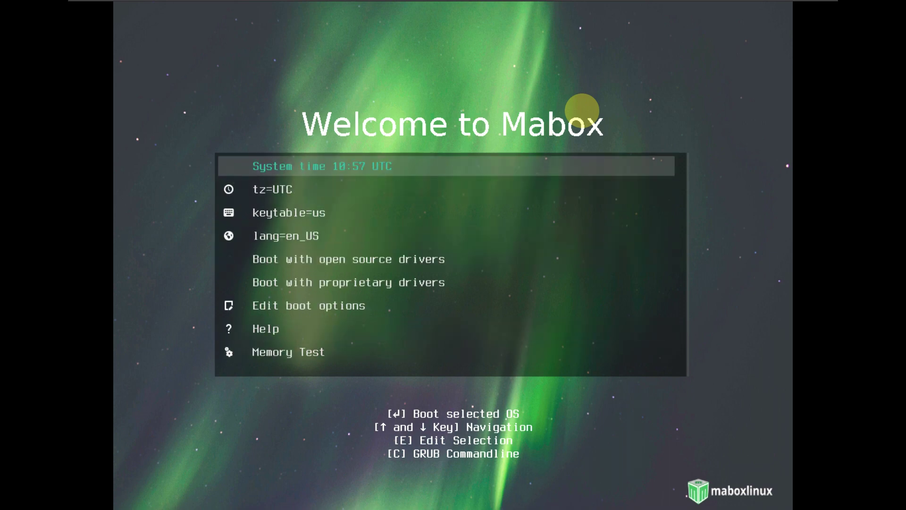
key("Down")
key("Down")
key("Down")
key("Down")
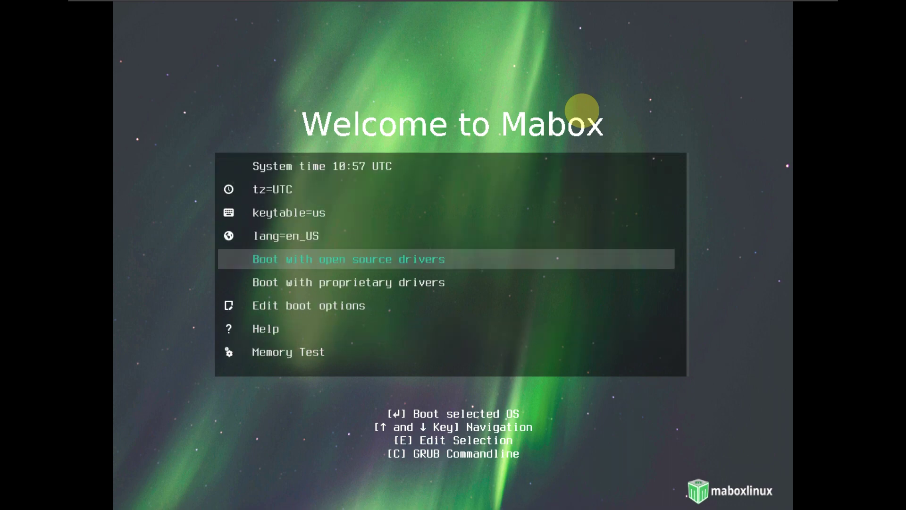
key("Return")
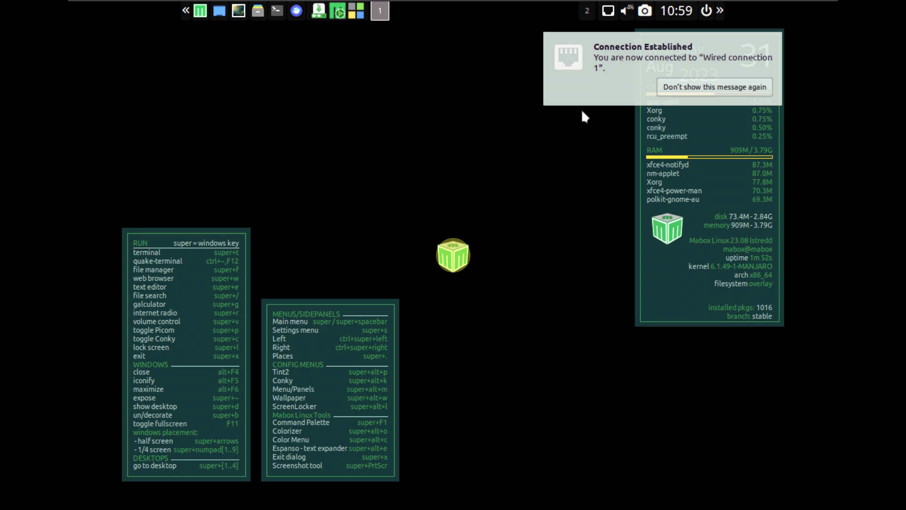
Dismiss the connection notice and set Virtual1 to 1920x1080 in ARandR
left_click(679, 89)
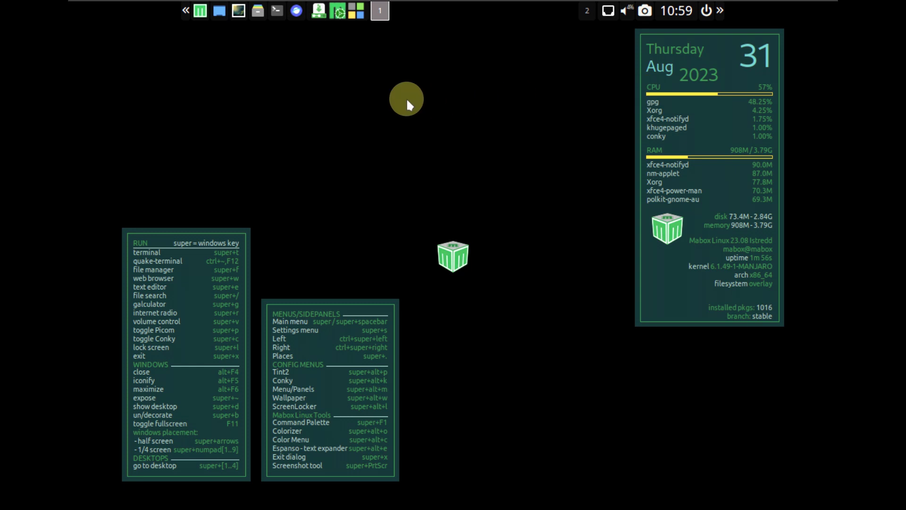
right_click(496, 127)
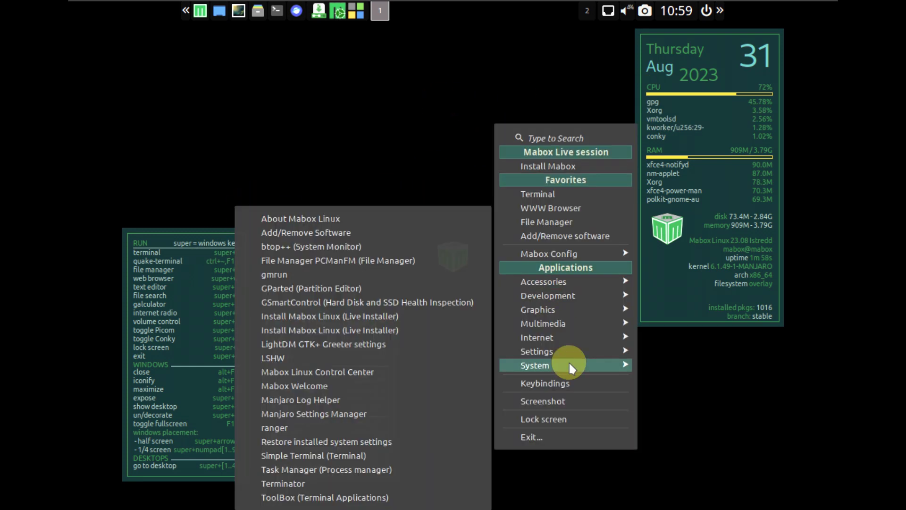
mouse_move(570, 351)
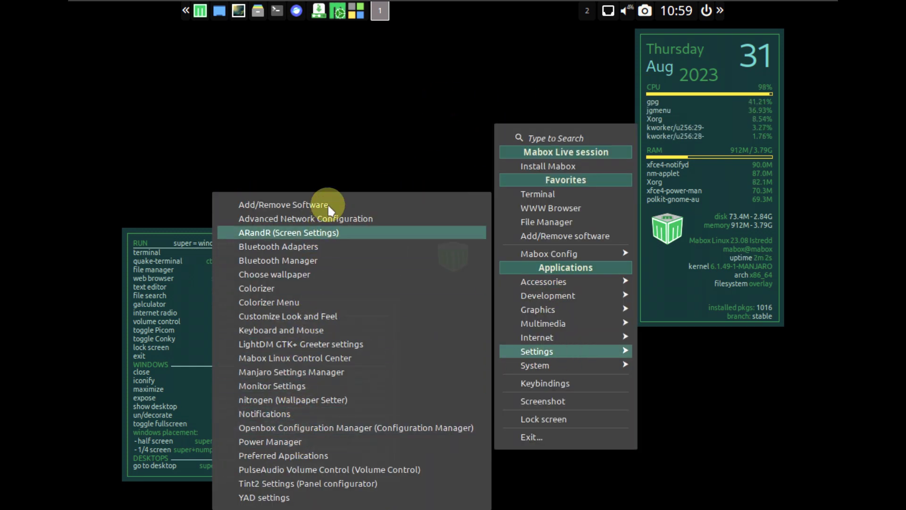
left_click(329, 232)
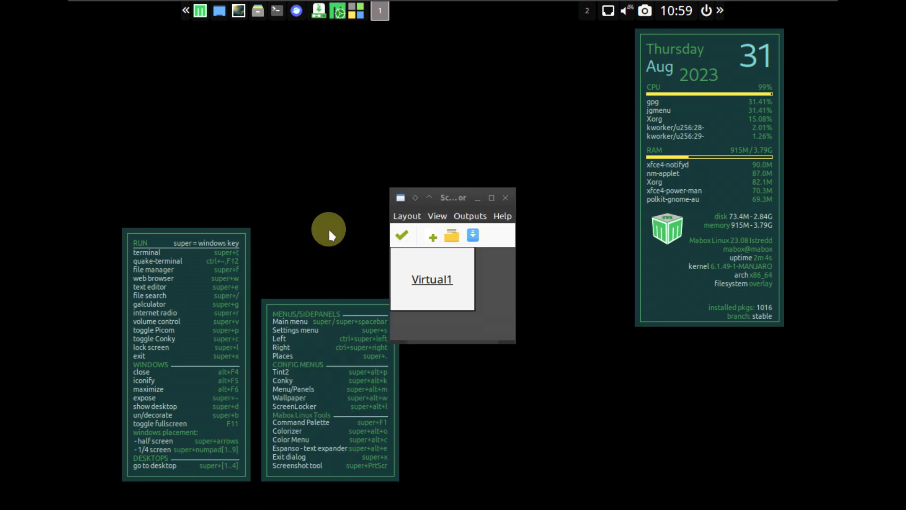
left_click(470, 216)
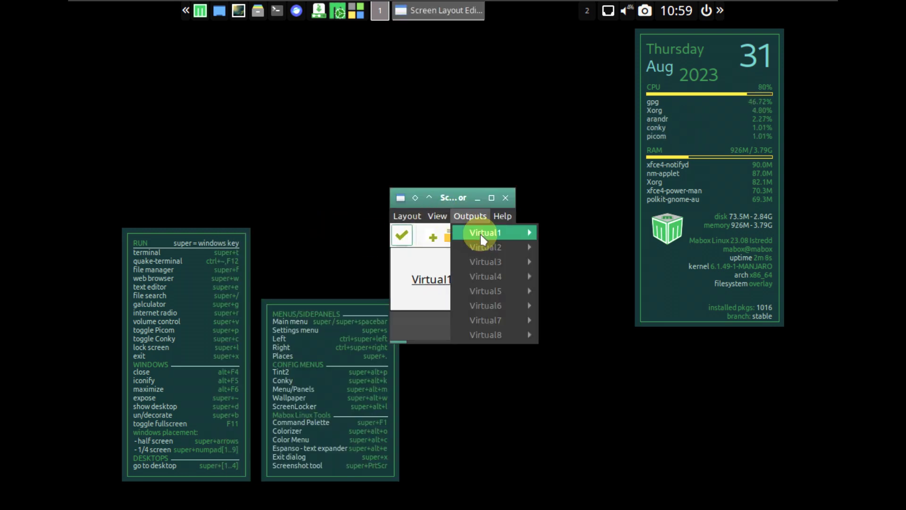
mouse_move(487, 232)
mouse_move(590, 263)
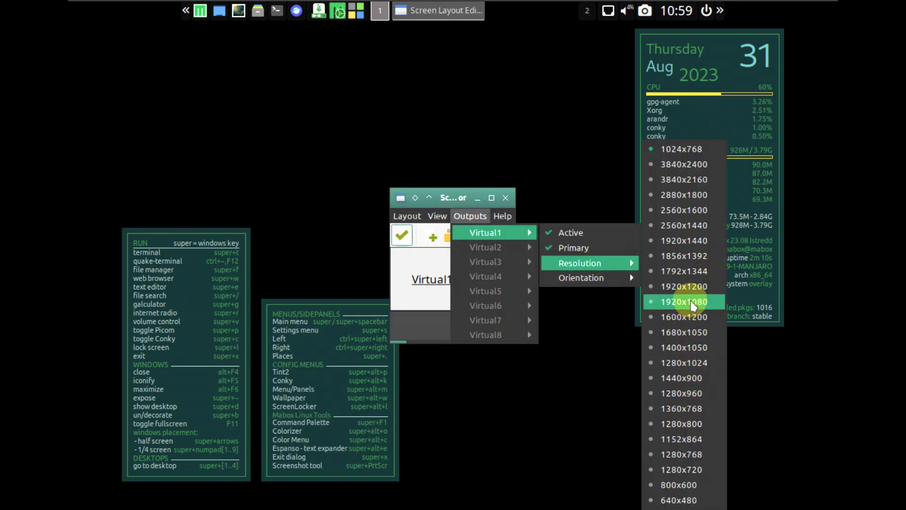
left_click(679, 287)
left_click(404, 232)
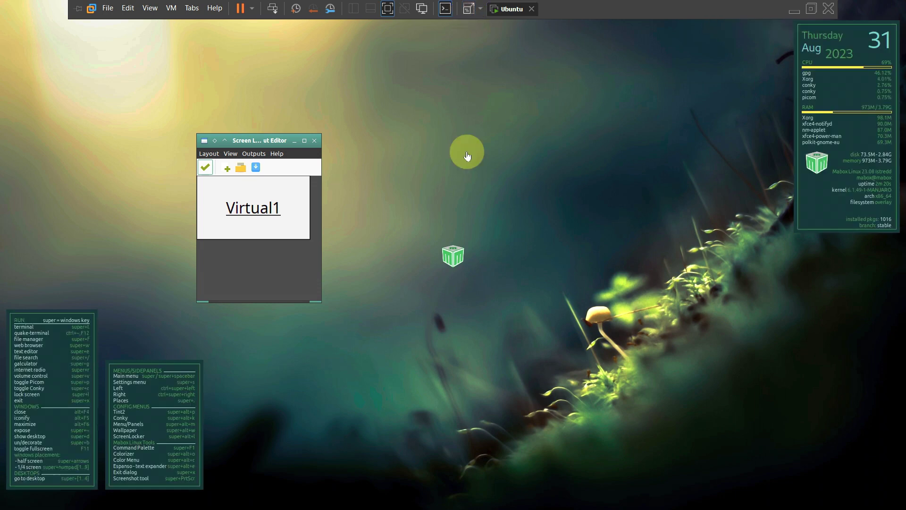
View ARandR's About dialog, then close ARandR
left_click(281, 154)
left_click(289, 167)
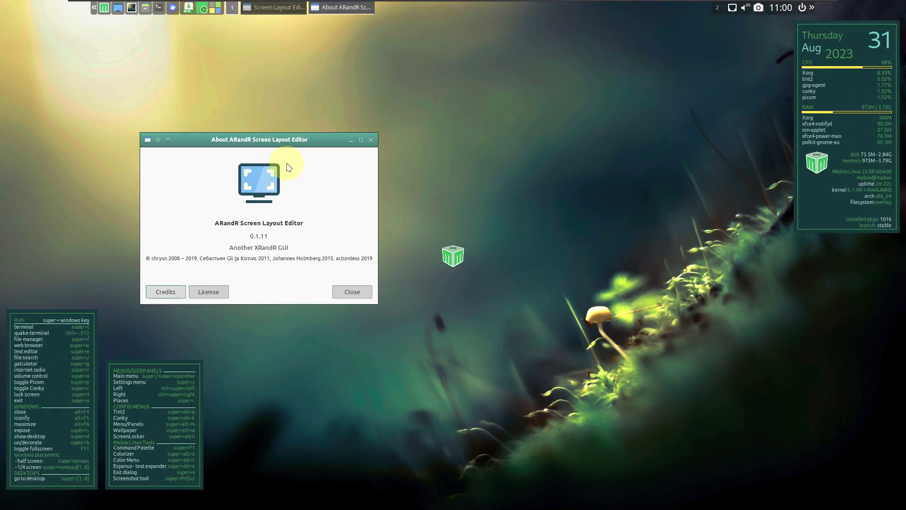
left_click(358, 289)
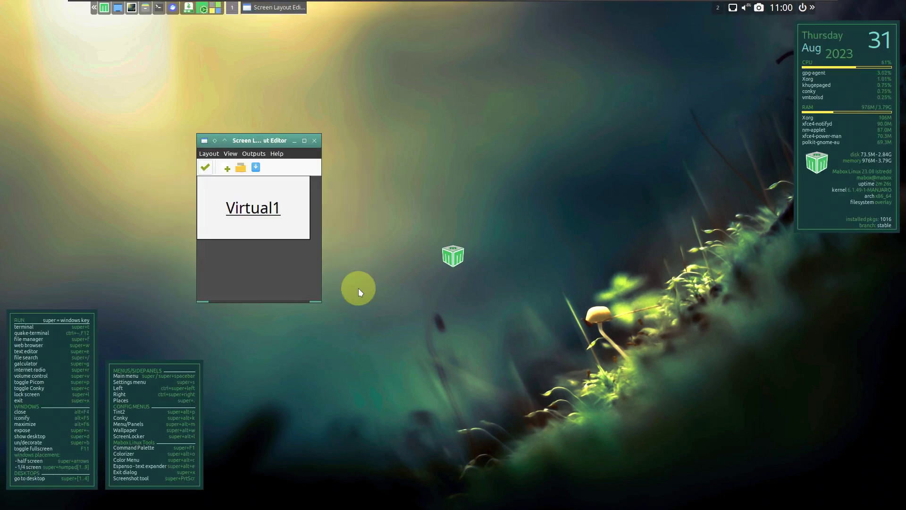
left_click(315, 141)
Launch Task Manager from the System menu, maximize it, and view its About box
right_click(349, 80)
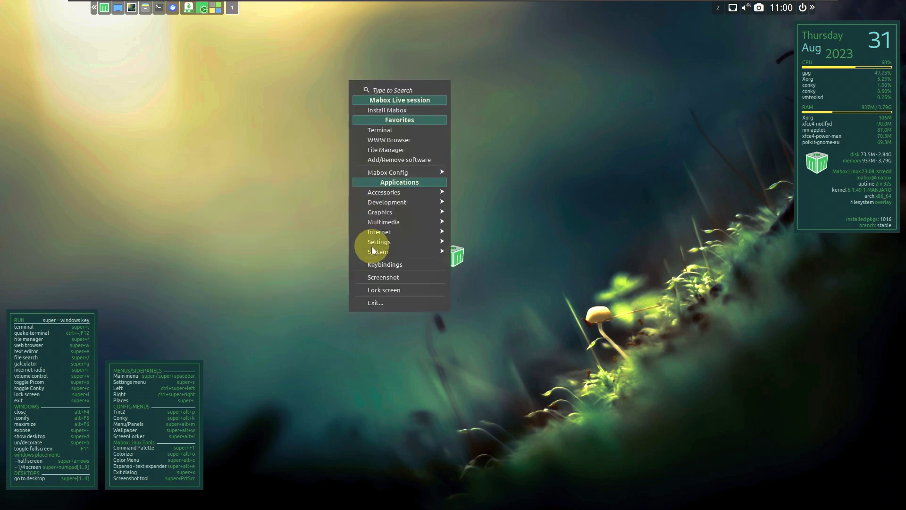
mouse_move(375, 254)
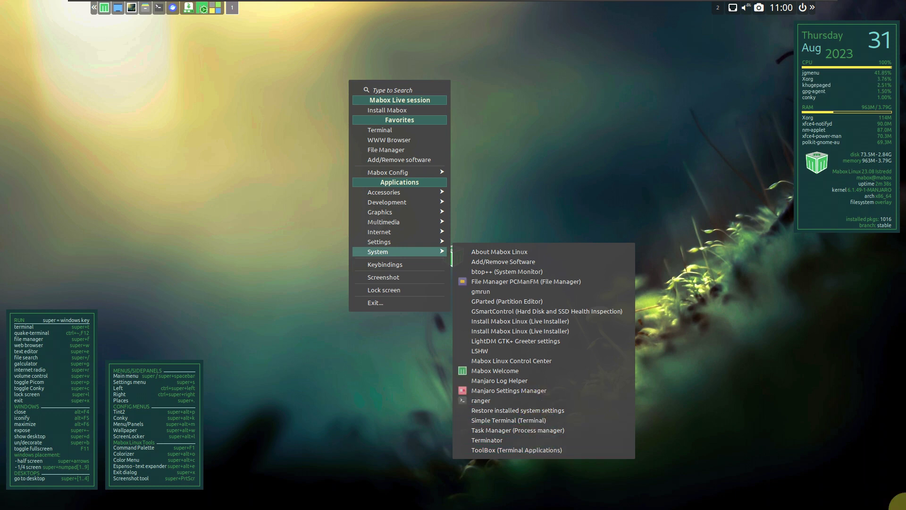
left_click(585, 430)
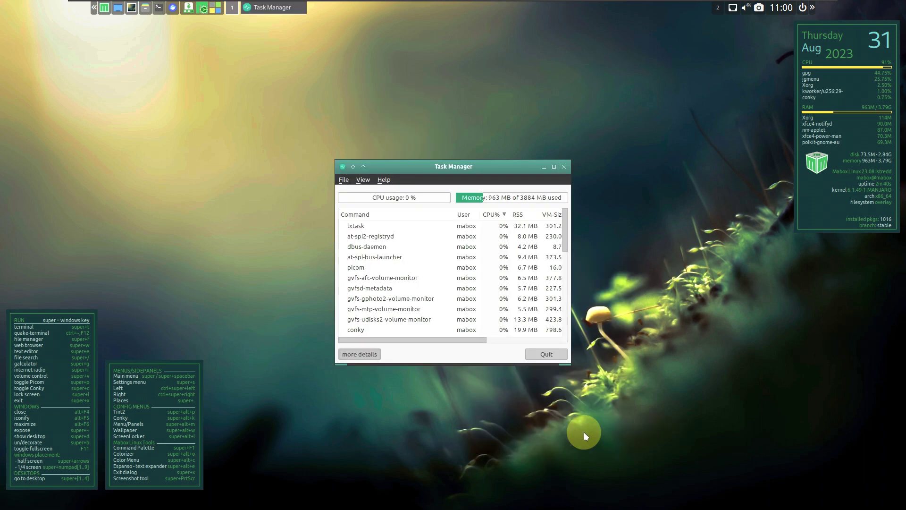
left_click(554, 168)
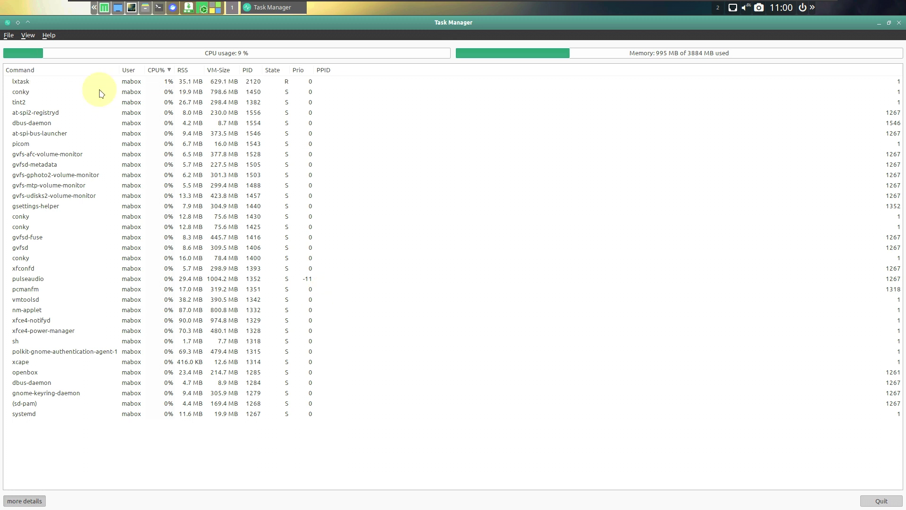
left_click(51, 37)
left_click(64, 48)
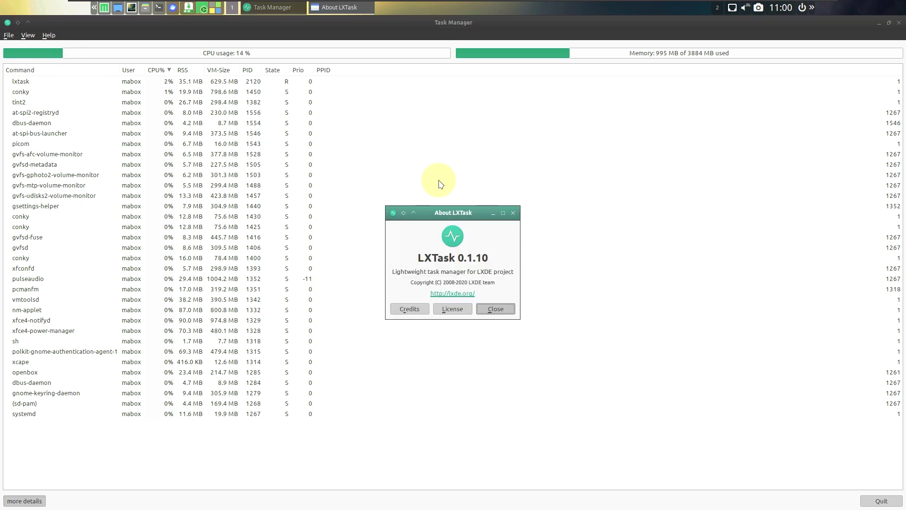
left_click(509, 310)
Hide the extra detail columns and move the restored window to the top right
left_click(23, 501)
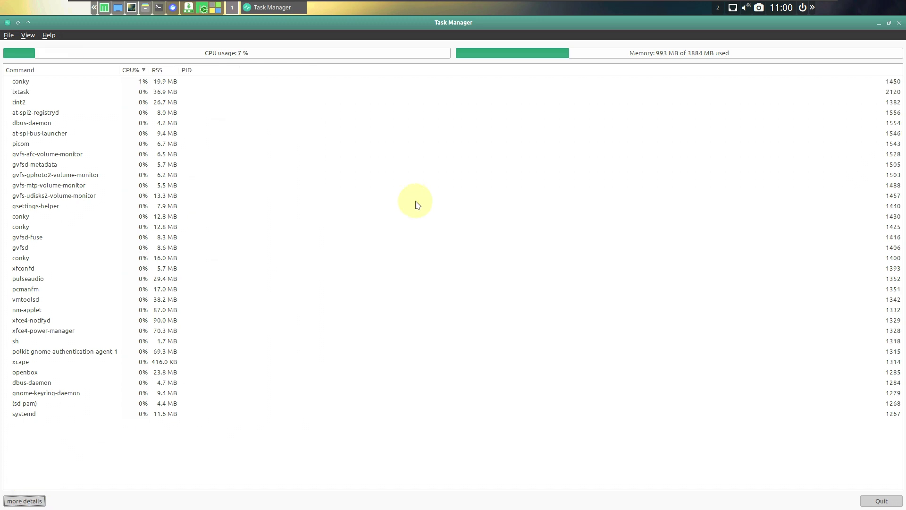
left_click(888, 22)
left_click_drag(494, 168, 843, 19)
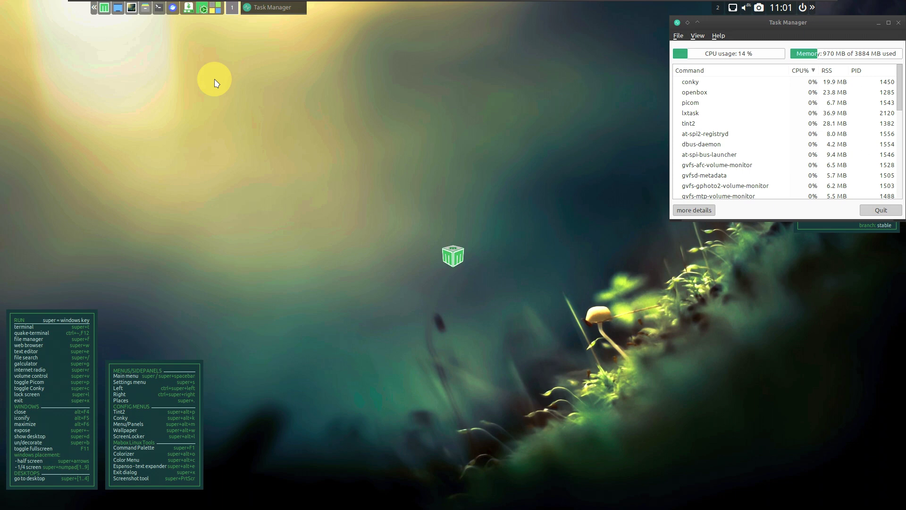
key("super+t")
left_click_drag(463, 362, 669, 494)
left_click_drag(445, 166, 357, 38)
type("in")
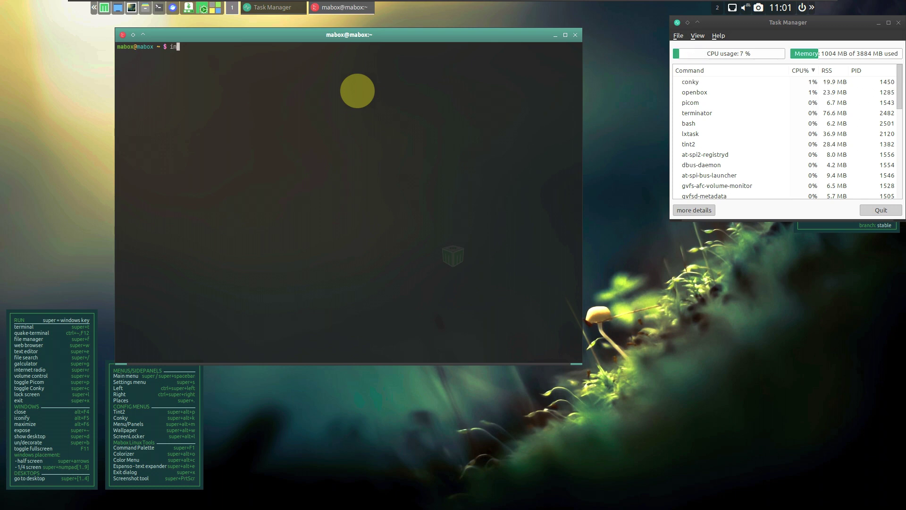
type("xi")
key("Return")
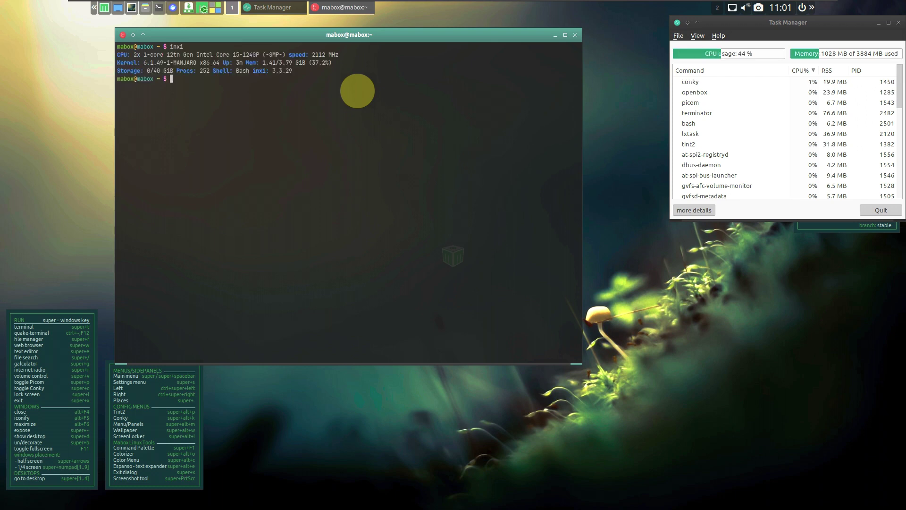
type("inxi -b")
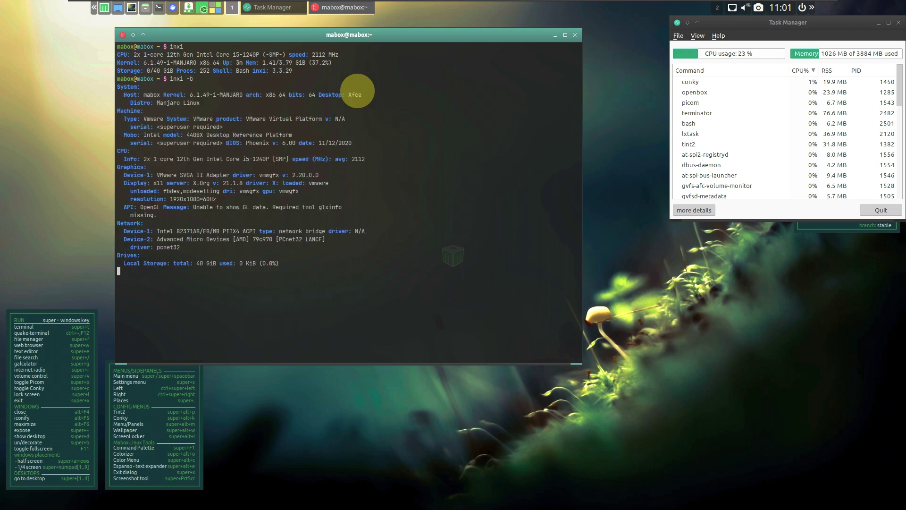
type("inxi -G")
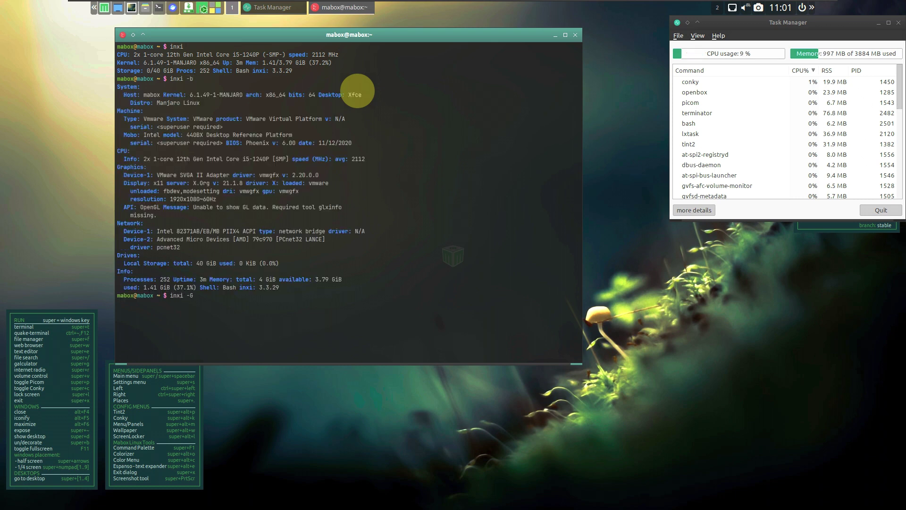
key("Return")
type("cat /etc/iss")
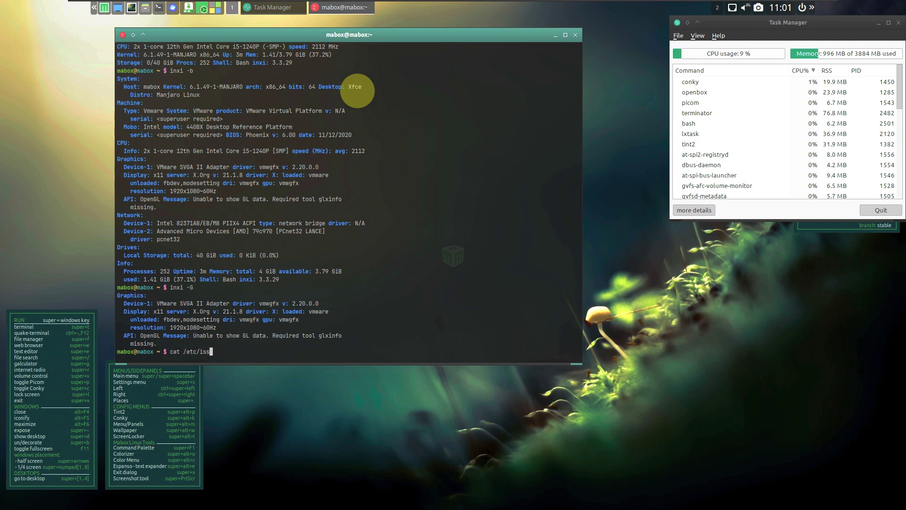
type("ue")
key("Return")
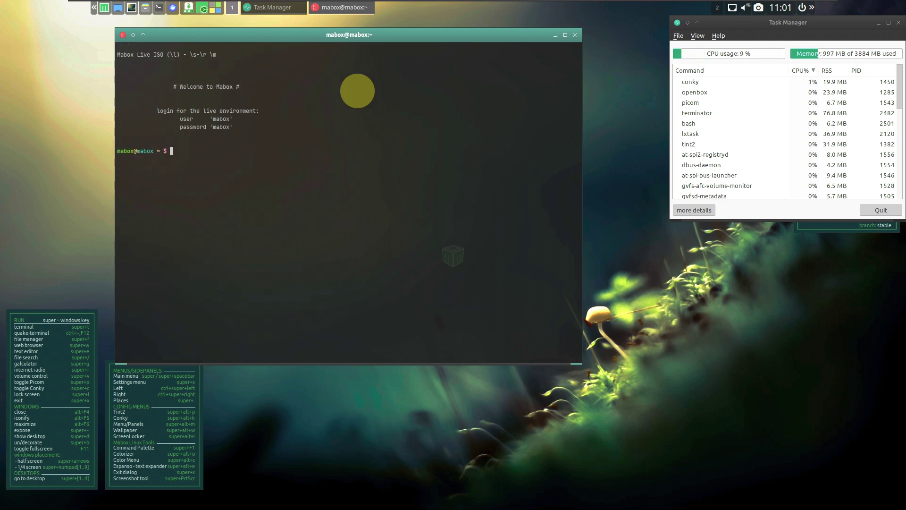
type("neofetch")
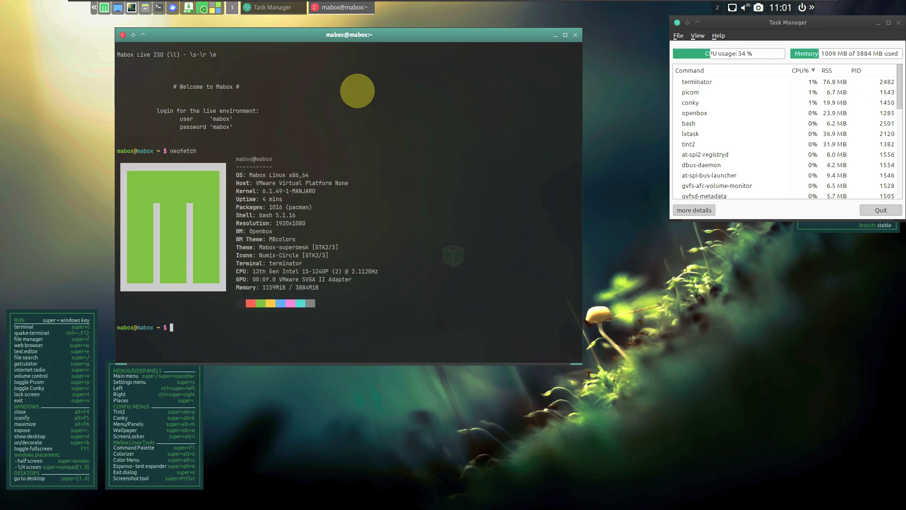
type("inx")
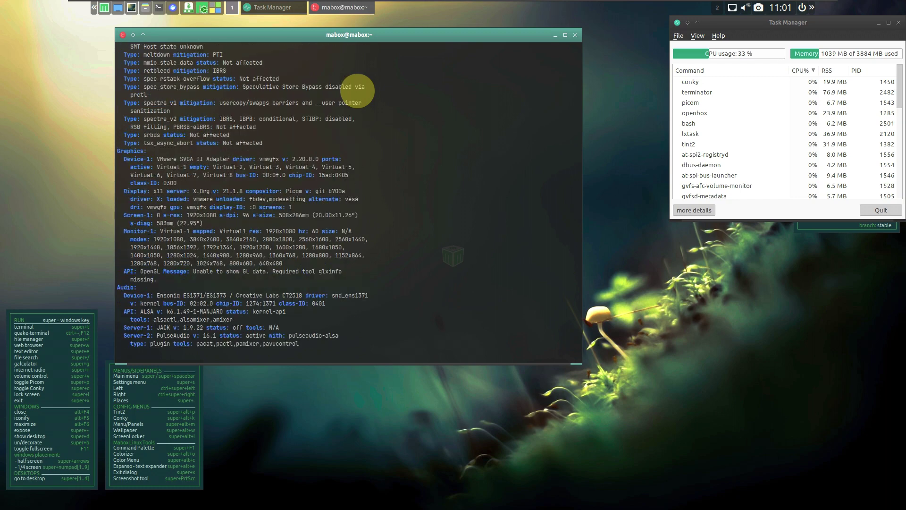
type("htop")
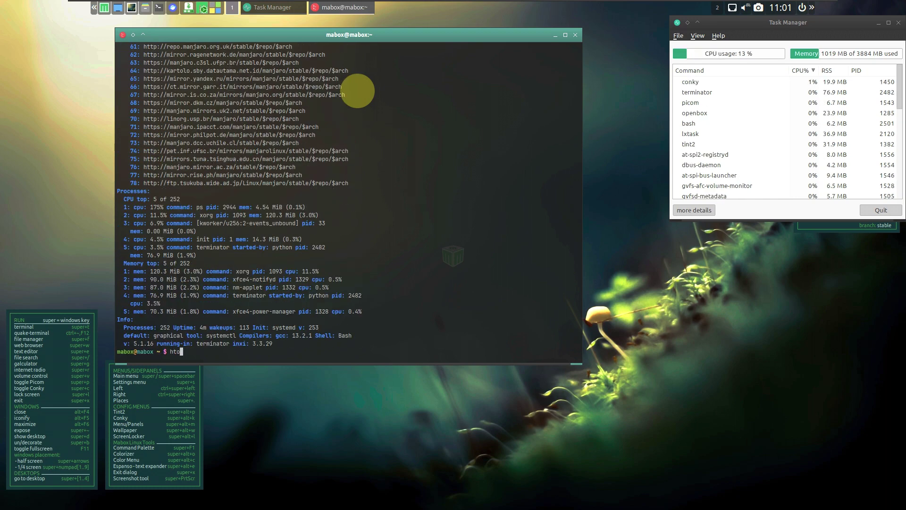
key("Return")
type("ex")
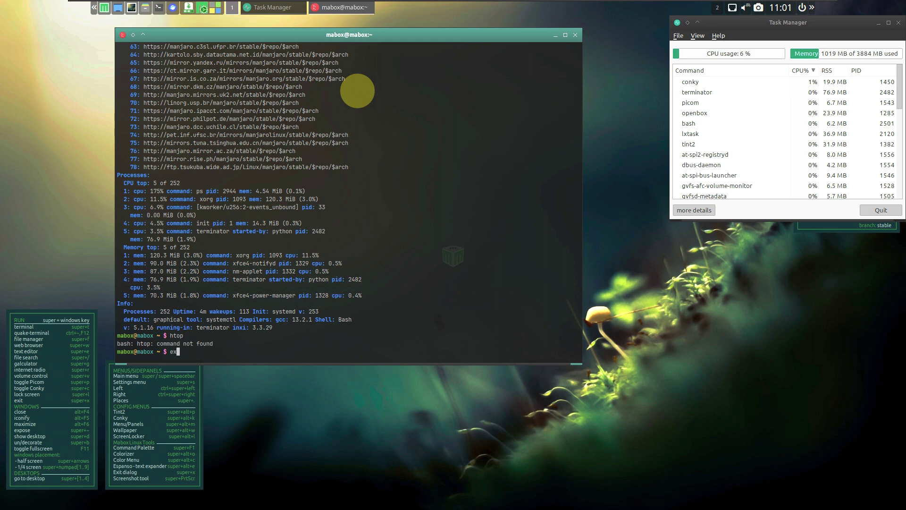
type("it")
key("Return")
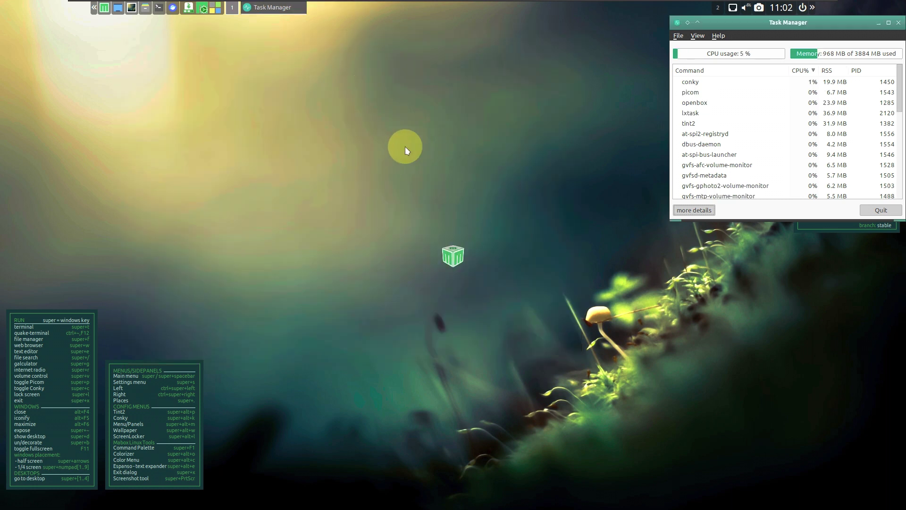
Launch Firefox from the desktop menu and close the Privacy Notice tab
right_click(112, 107)
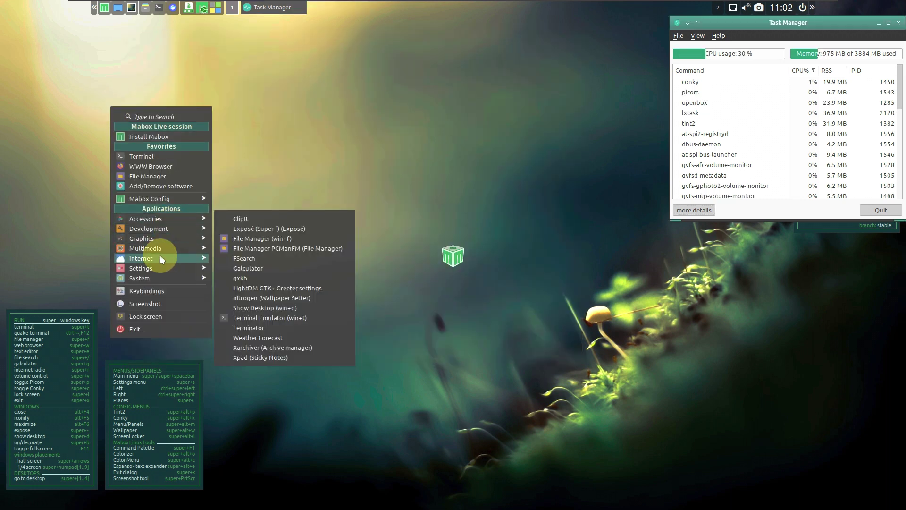
mouse_move(162, 258)
left_click(249, 269)
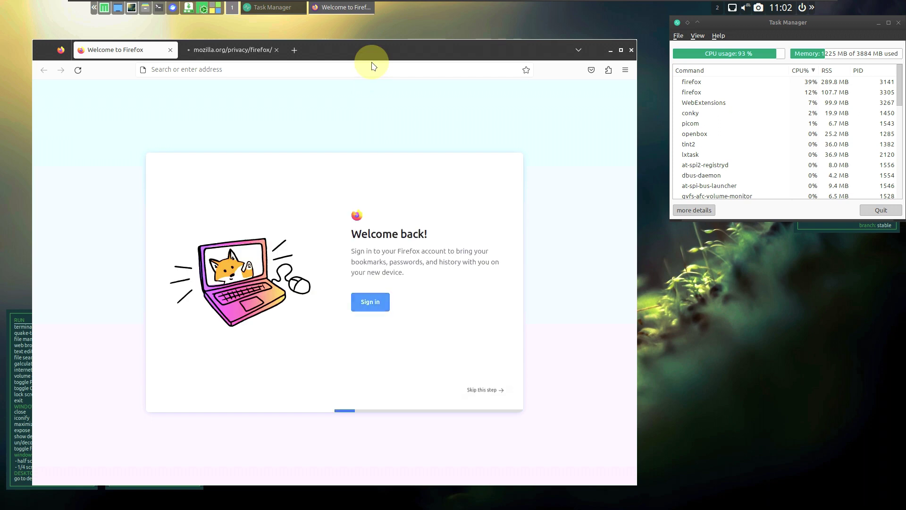
left_click(276, 49)
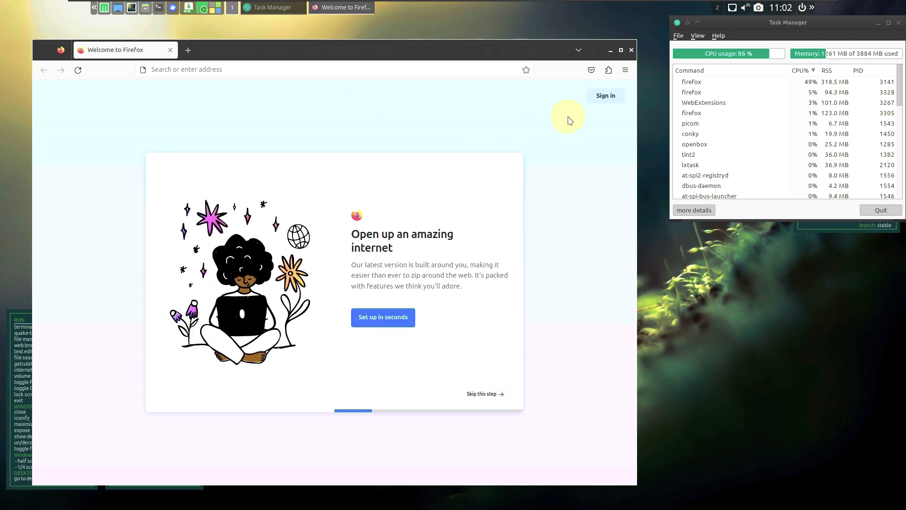
Check Firefox's version (117.0) in About, then open the MaboxLinux bookmark
left_click(625, 70)
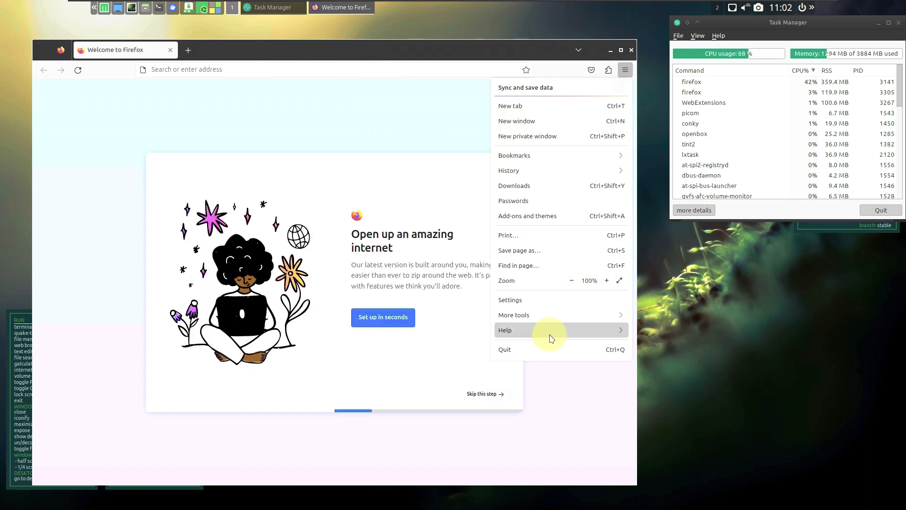
left_click(550, 333)
left_click(532, 201)
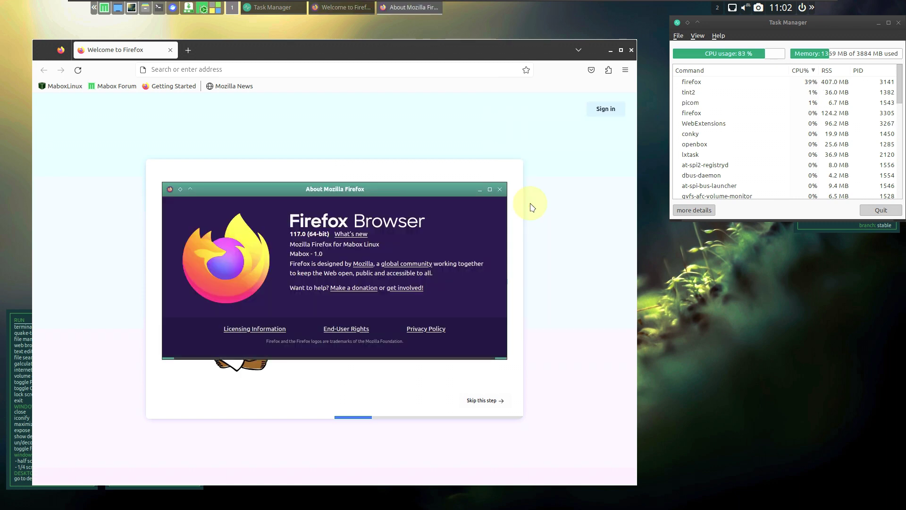
left_click(500, 189)
left_click(60, 86)
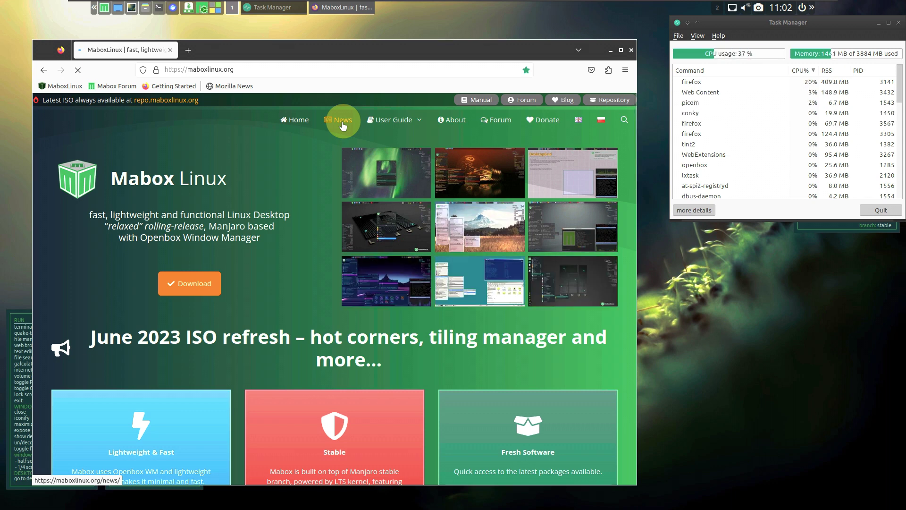
Read the June ISO refresh article, return home, and open the News page
scroll(383, 198, "down", 10)
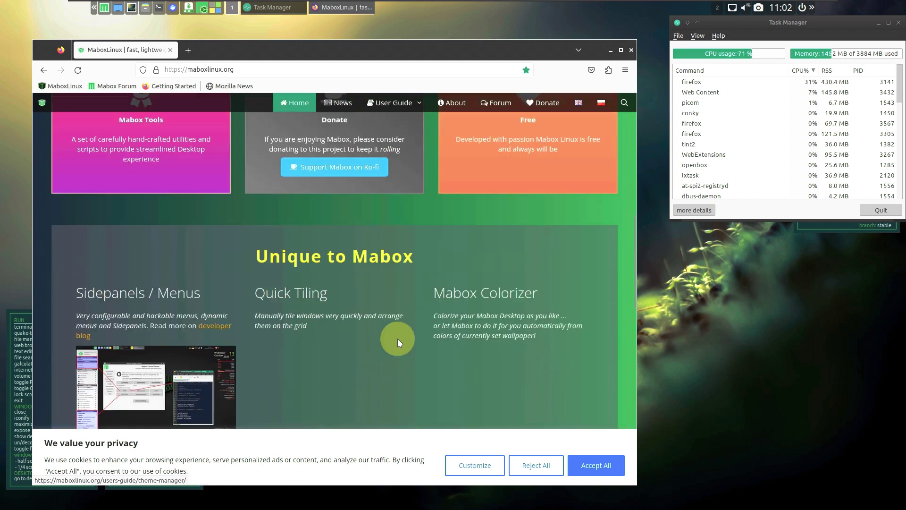
scroll(398, 338, "down", 10)
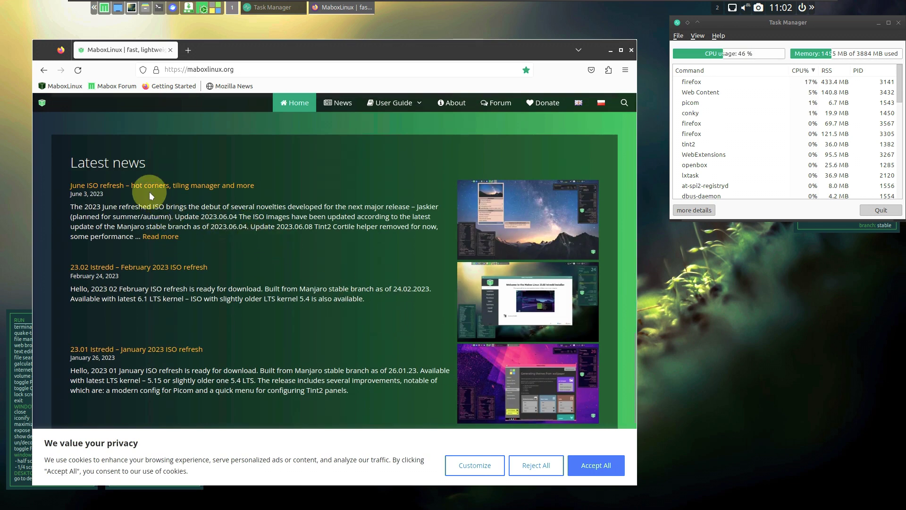
left_click(149, 189)
scroll(169, 203, "down", 4)
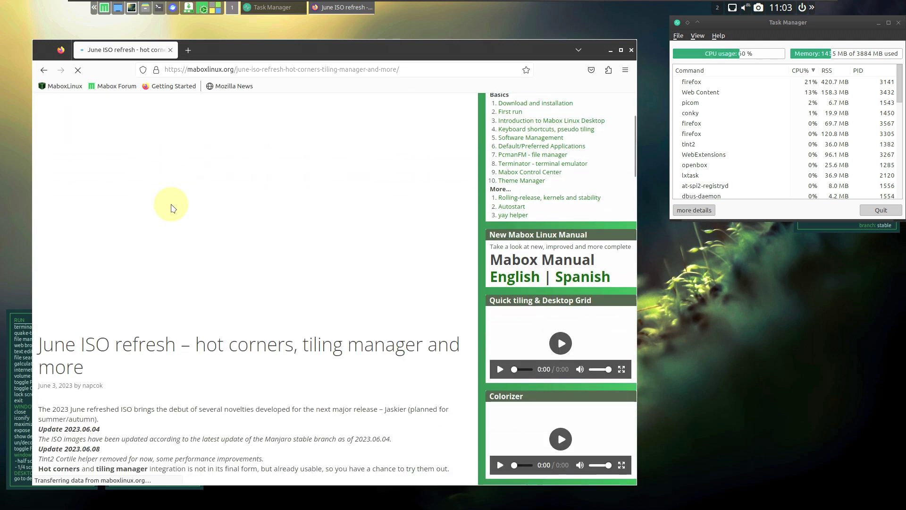
left_click(44, 70)
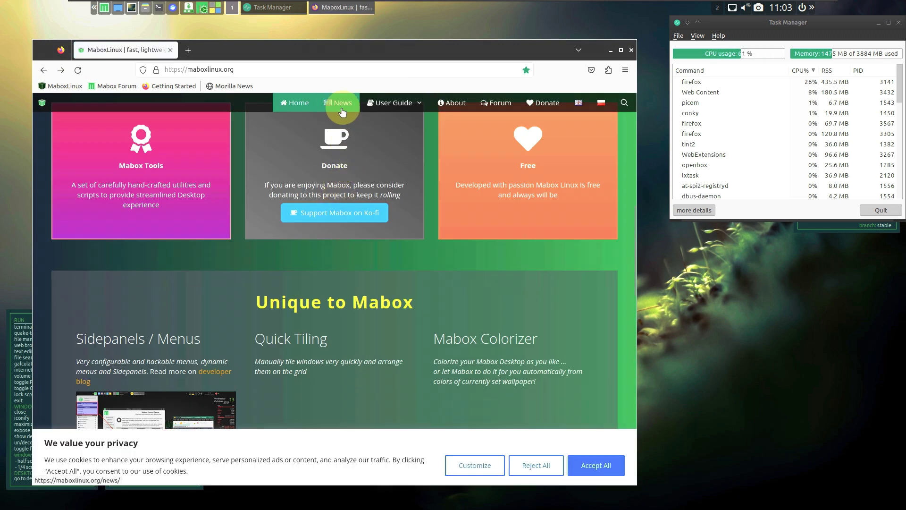
left_click(341, 109)
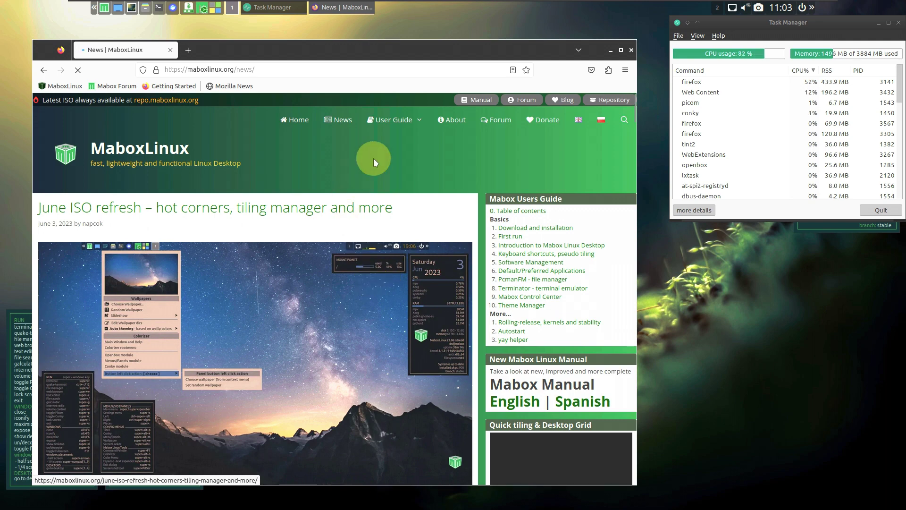
Open the ISO repository, start then cancel the linux61 ISO download, and close Firefox
mouse_move(405, 131)
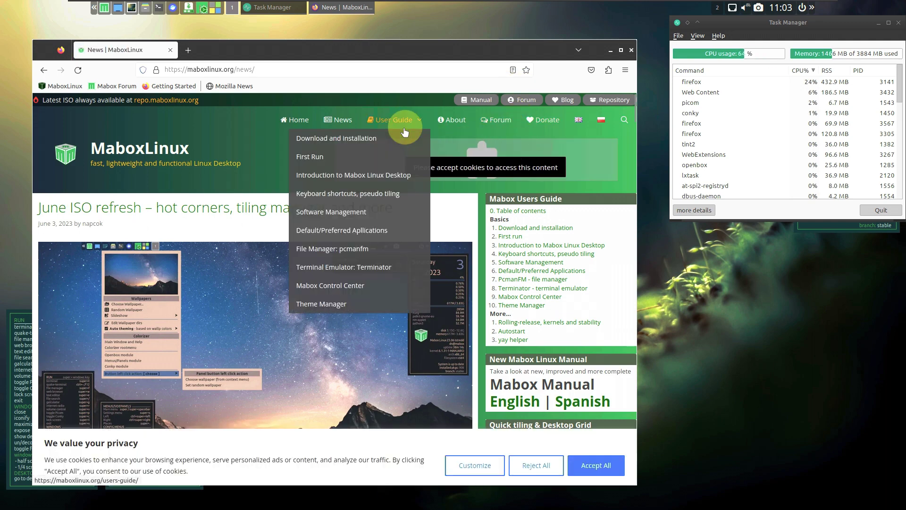
left_click(189, 124)
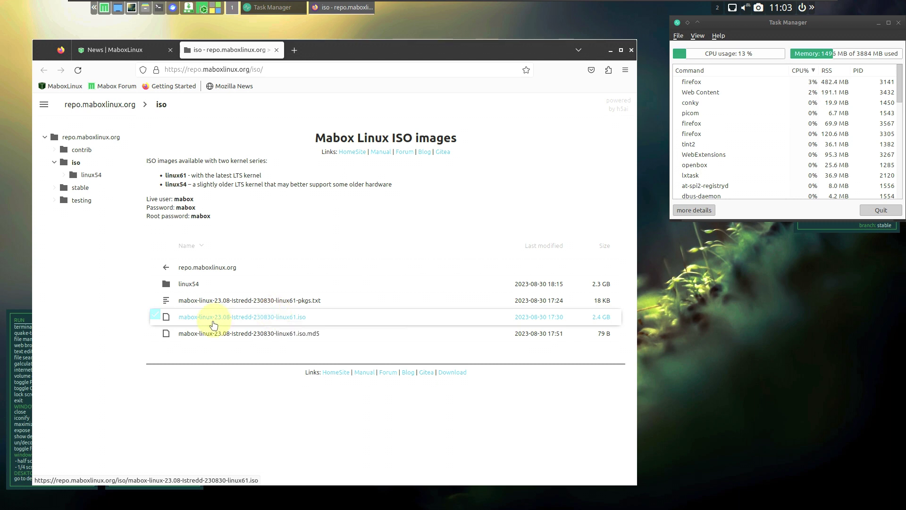
left_click(285, 316)
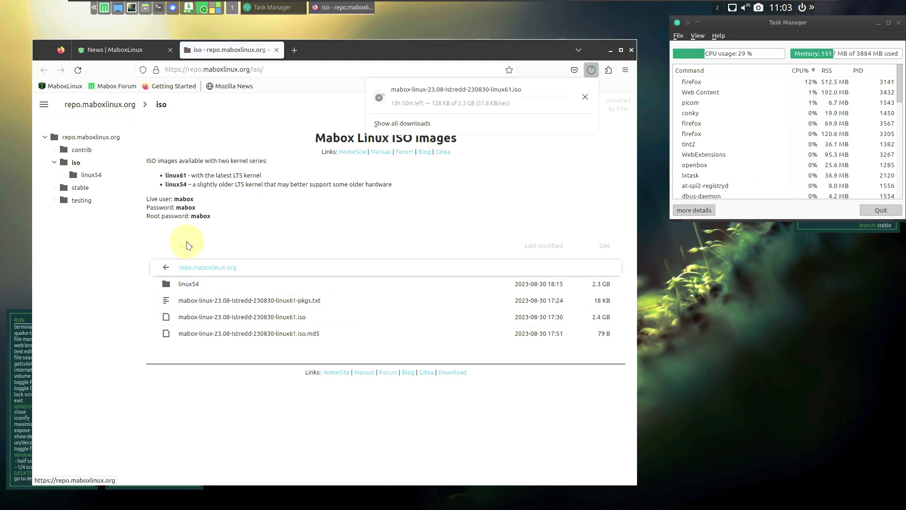
left_click(586, 97)
left_click_drag(219, 220, 143, 189)
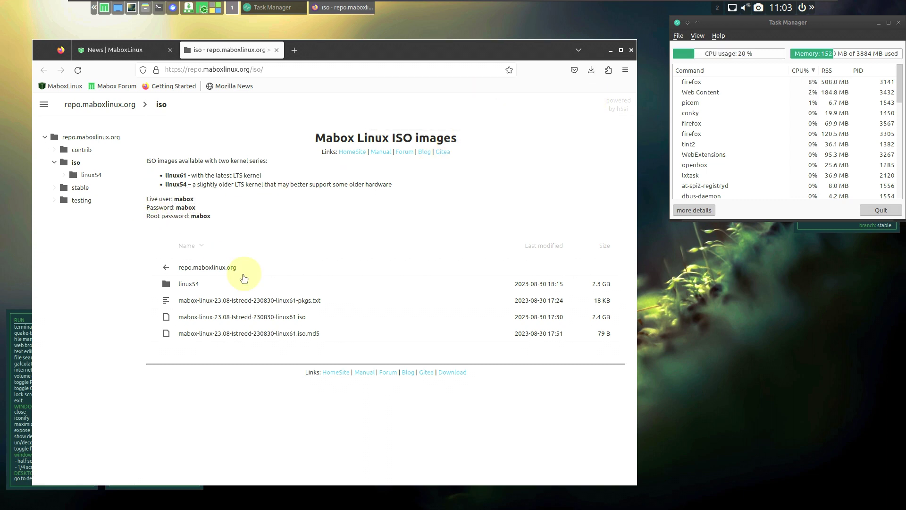
left_click(632, 51)
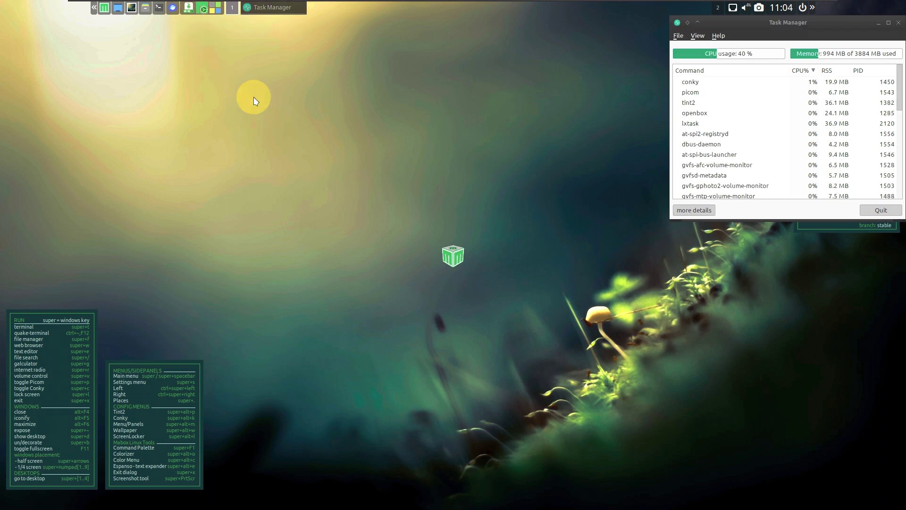
Launch the Calamares installer, check its About box, enlarge the window, keep American English
left_click(188, 8)
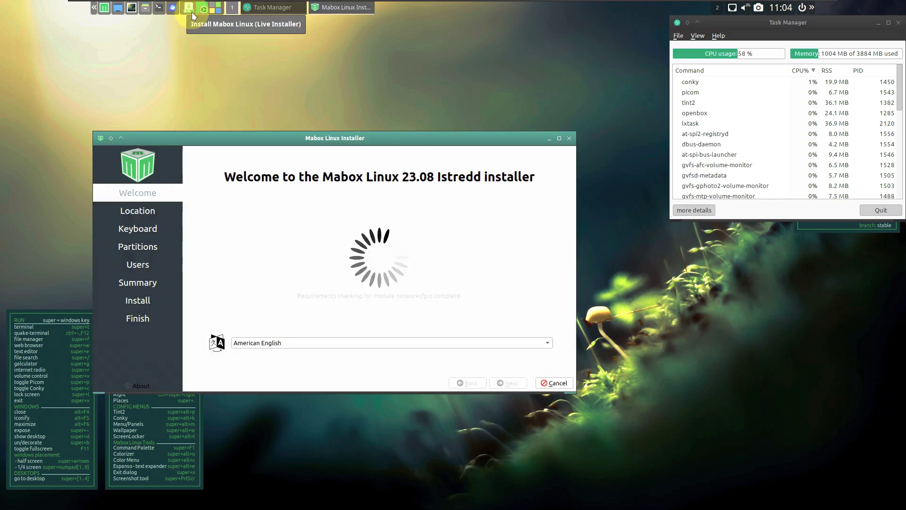
left_click(142, 386)
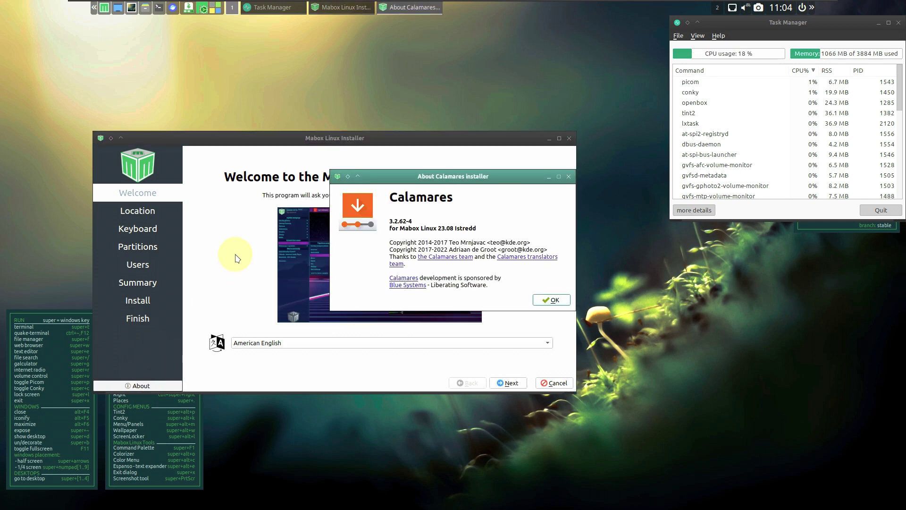
left_click(553, 300)
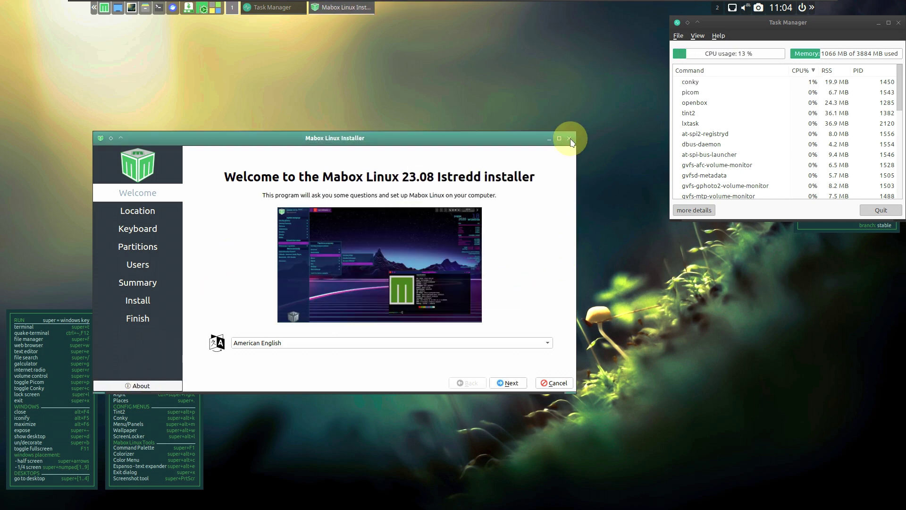
left_click_drag(566, 136, 640, 41)
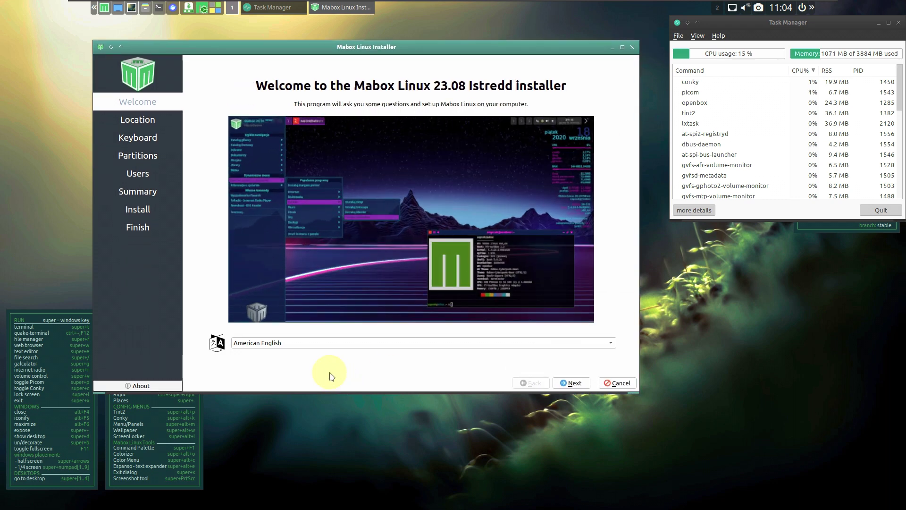
left_click(174, 386)
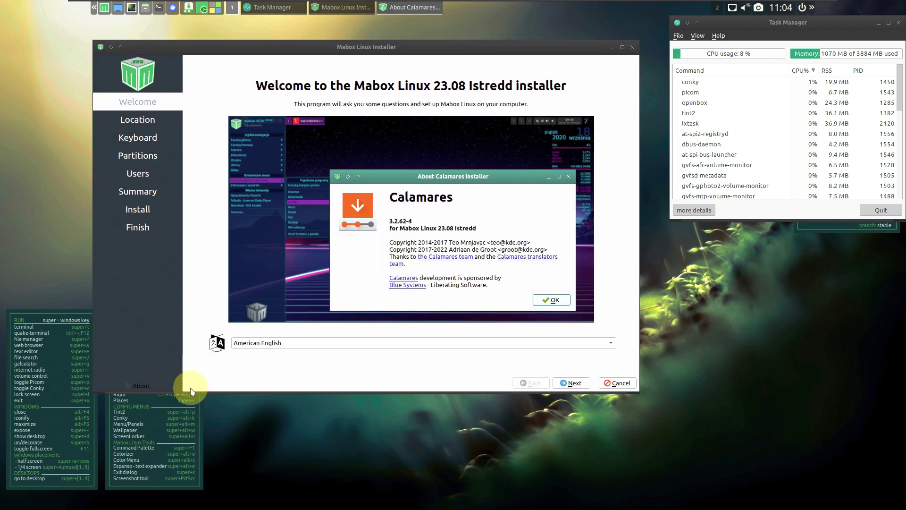
left_click(551, 300)
left_click(324, 341)
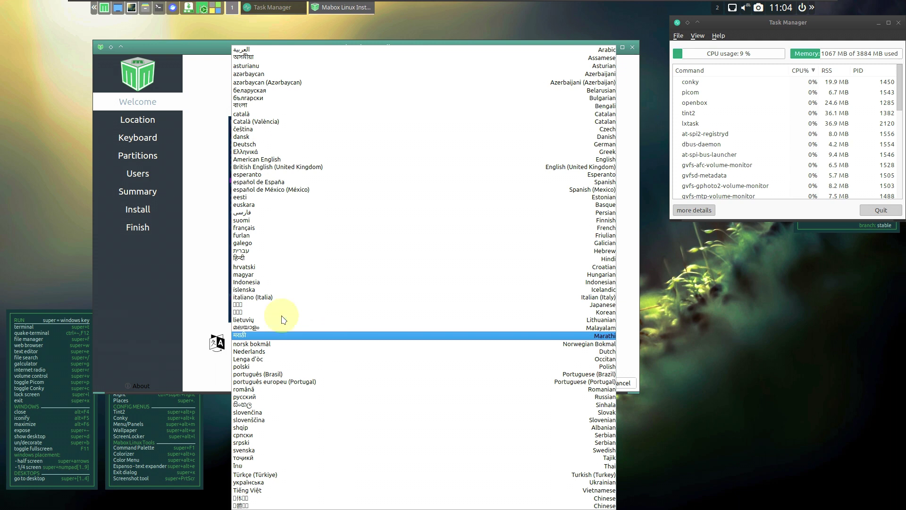
key("Escape")
Set the time zone to America/Los Angeles, leaving locale settings unchanged
left_click(571, 383)
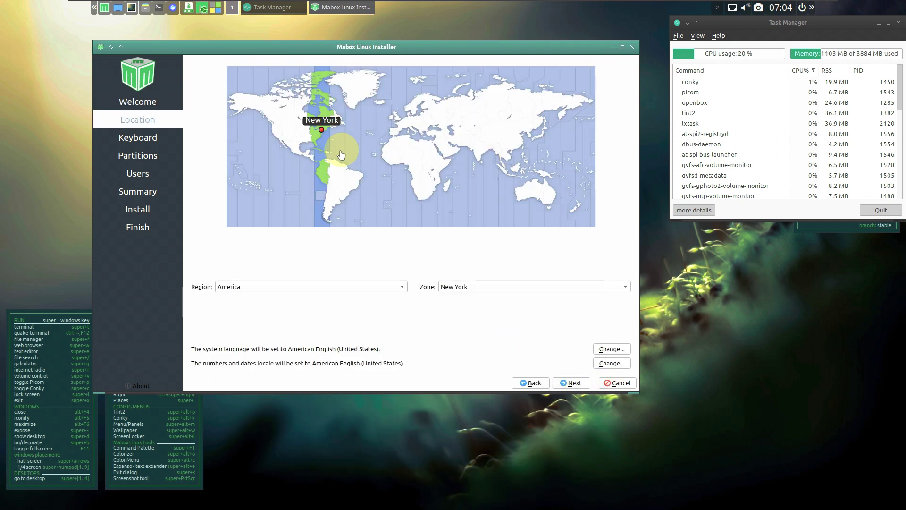
left_click(273, 134)
left_click(309, 287)
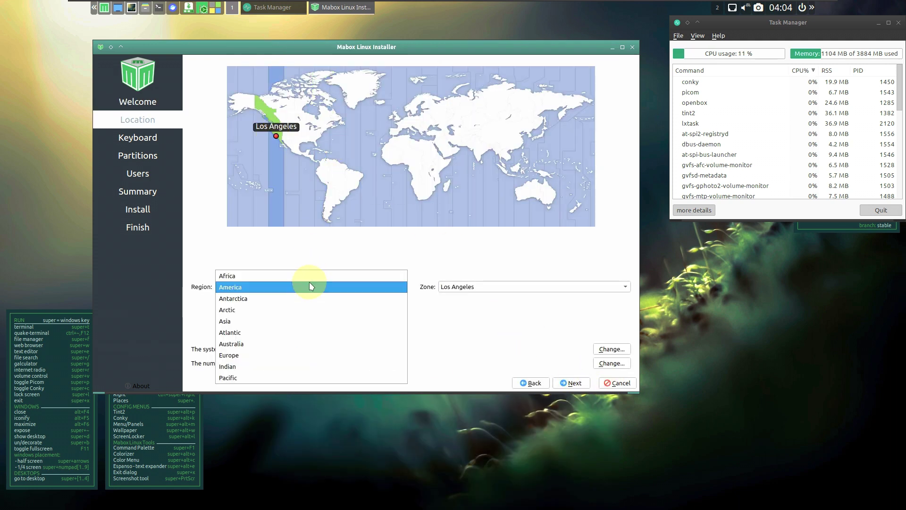
left_click(574, 329)
left_click(533, 287)
left_click(277, 372)
left_click(621, 367)
left_click(432, 270)
left_click(612, 349)
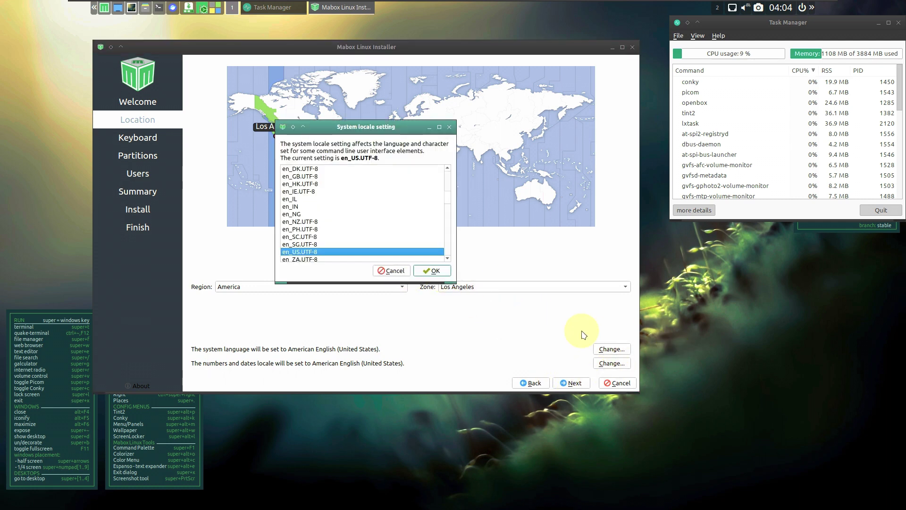
left_click(386, 270)
Keep the Generic 105-key PC English (US) keyboard and continue to Partitions
left_click(567, 386)
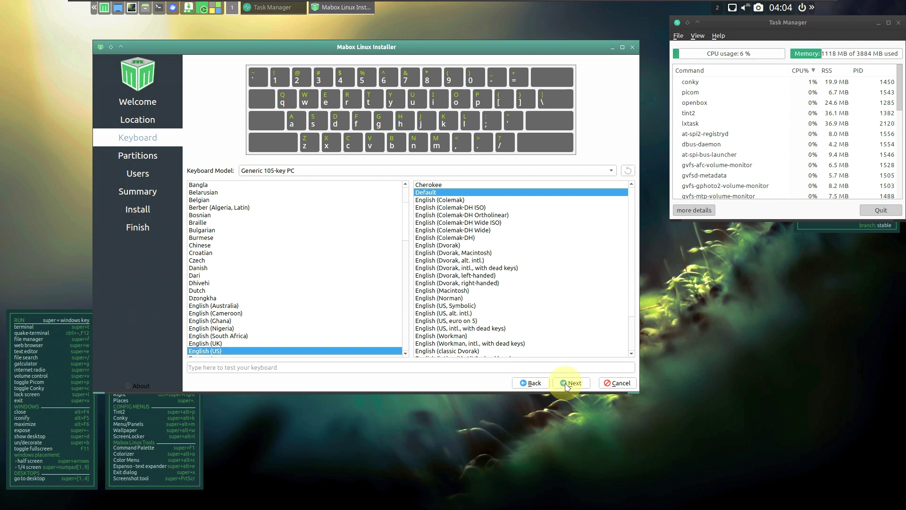
left_click(312, 173)
scroll(311, 174, "up", 3)
left_click(174, 117)
left_click(566, 382)
Keep No Swap, ext4 filesystem, and the VMware virtual disk as target
left_click(285, 113)
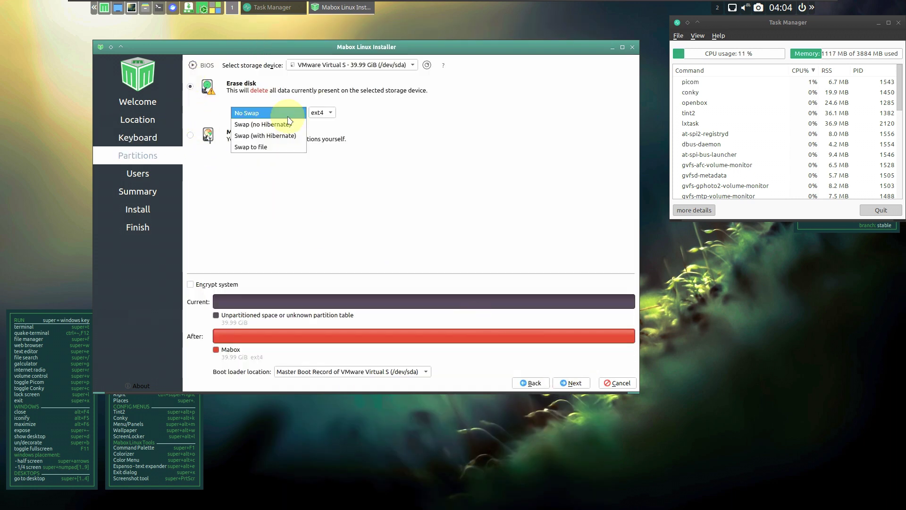
left_click(312, 121)
left_click(323, 118)
left_click(470, 171)
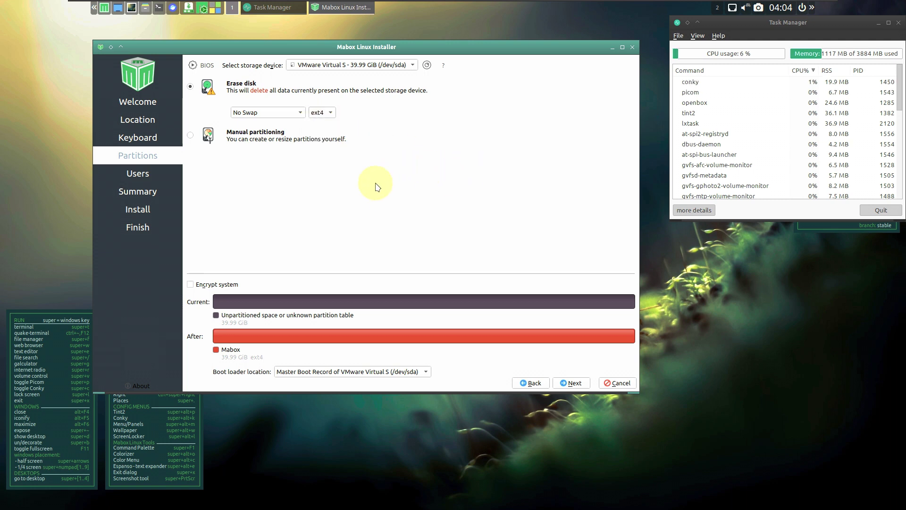
left_click(367, 71)
left_click(486, 111)
Keep Erase disk unencrypted with the boot loader on the MBR, and continue to Users
left_click(255, 138)
left_click(255, 85)
left_click(191, 285)
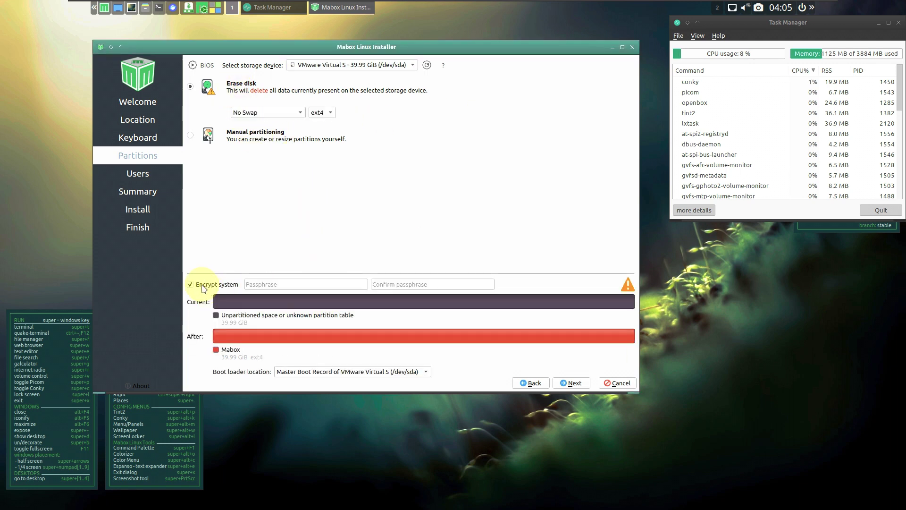
left_click(204, 286)
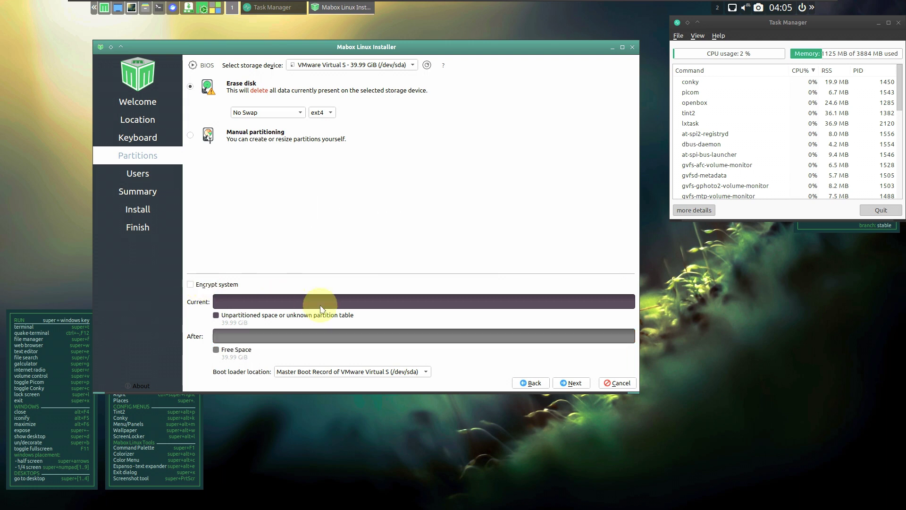
left_click(366, 371)
left_click(421, 244)
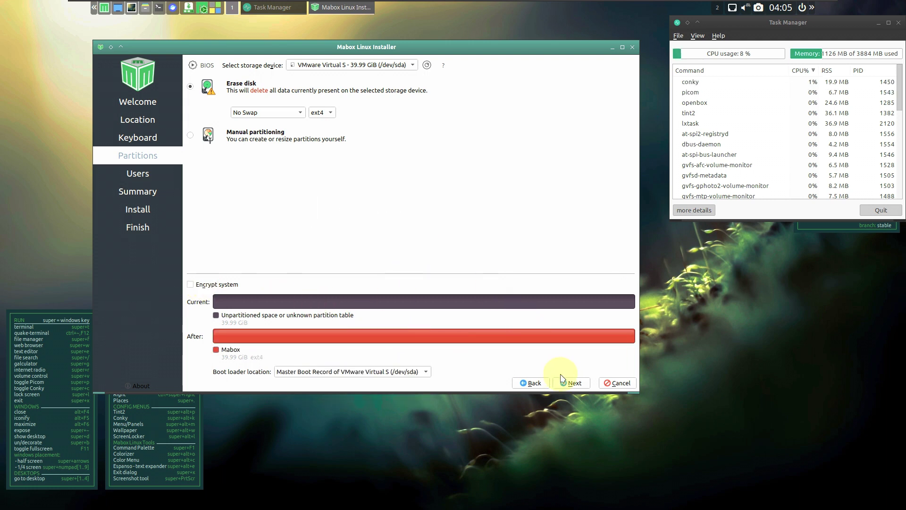
left_click(567, 381)
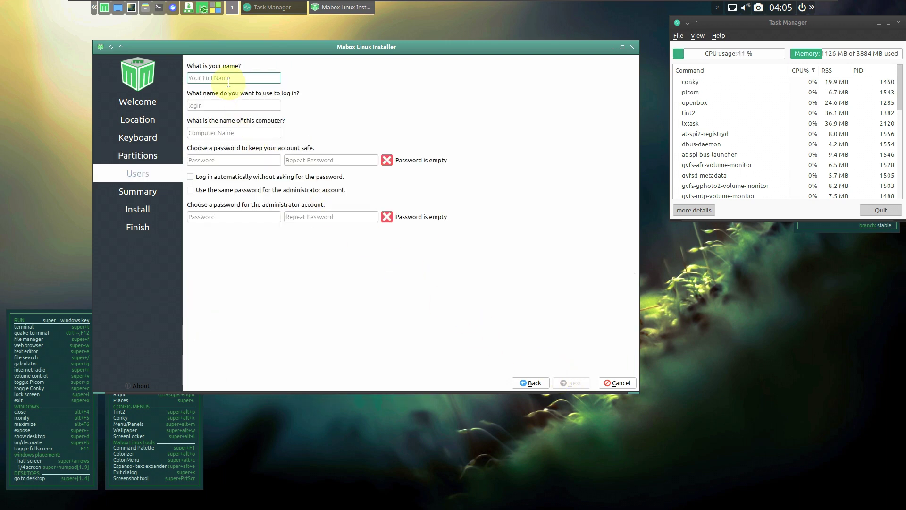
Set the computer name to runboxing
type("runboxing")
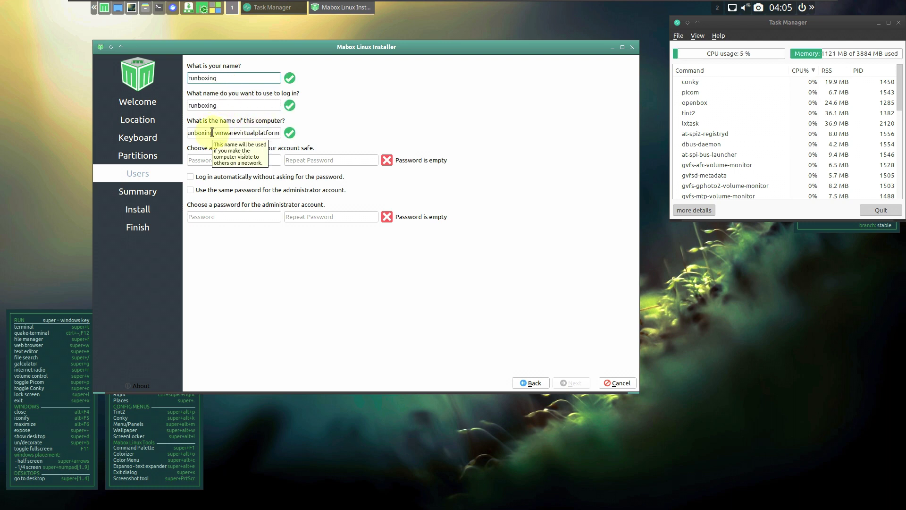
left_click_drag(212, 132, 390, 151)
key("BackSpace")
Enter the account password, enable auto-login and shared admin password, reach Summary, then cancel installing
left_click(248, 160)
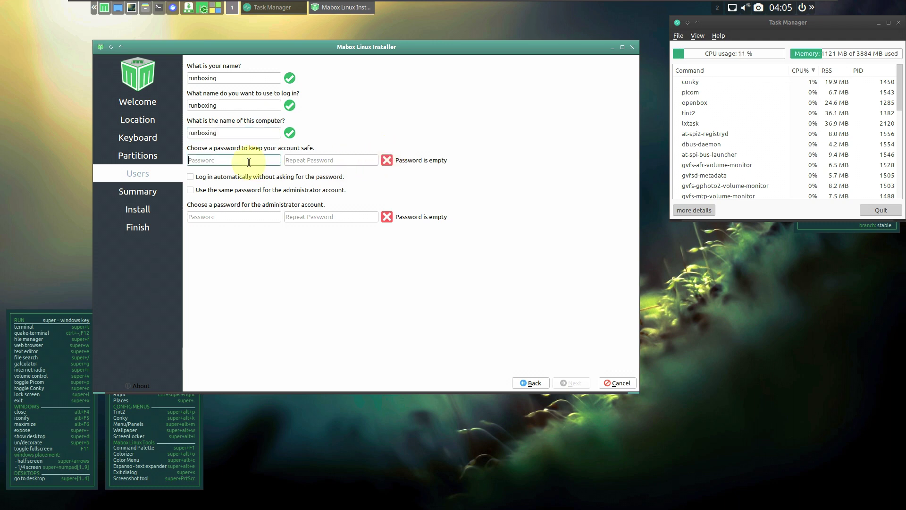
type("run")
left_click(314, 160)
left_click(246, 190)
left_click(243, 176)
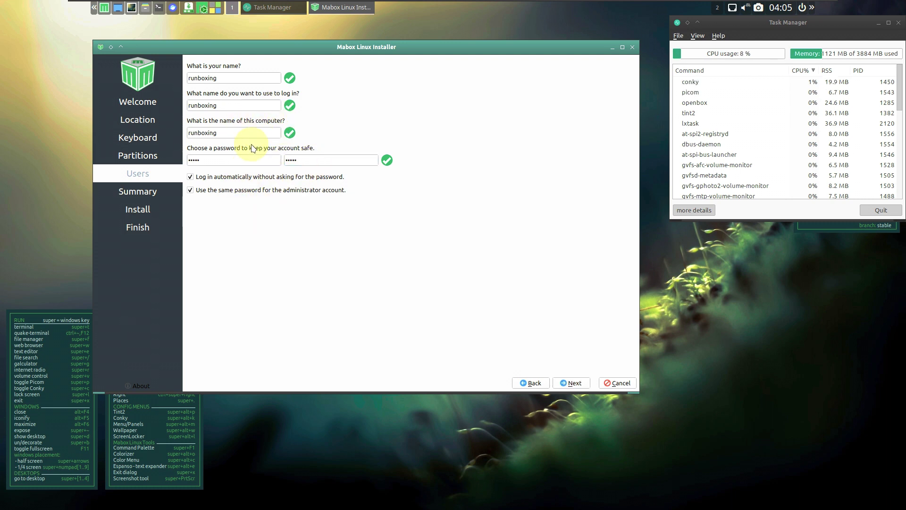
left_click(572, 384)
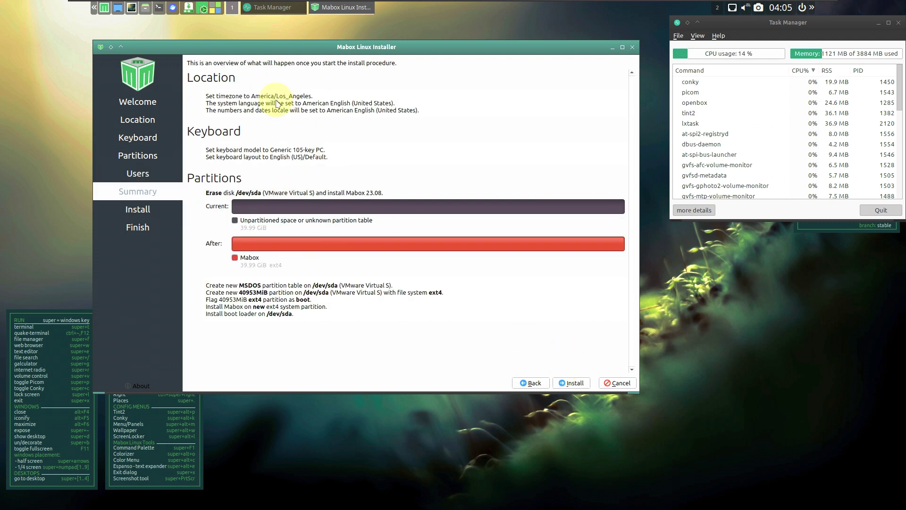
left_click(634, 47)
left_click(447, 227)
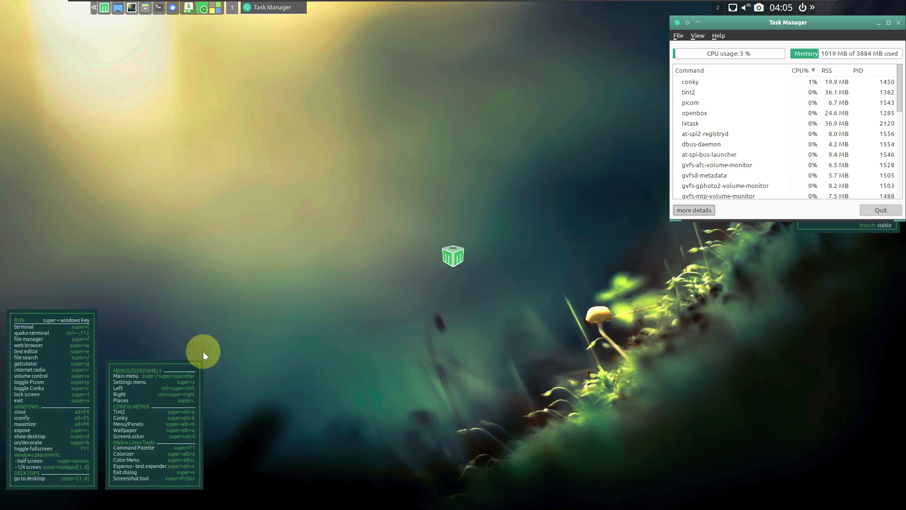
Launch Add/Remove software and randomize the wallpaper twice from the sidepanel
right_click(174, 352)
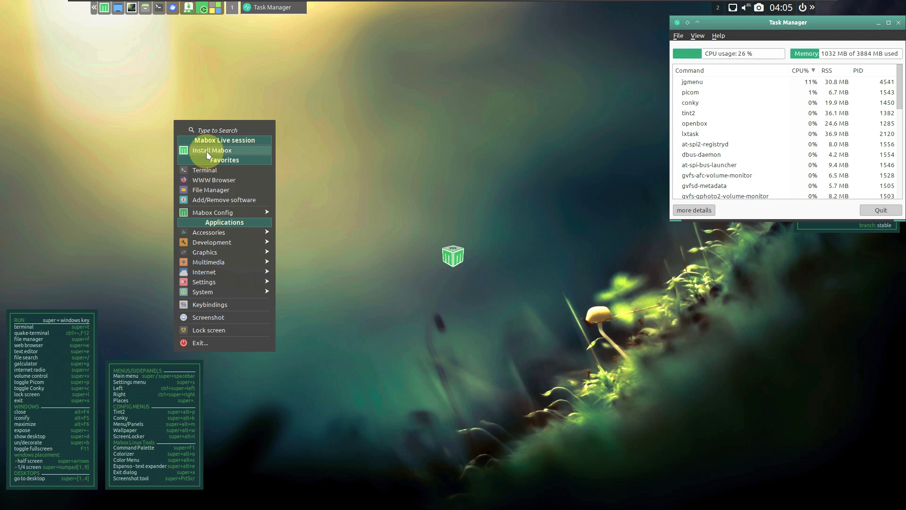
left_click(220, 200)
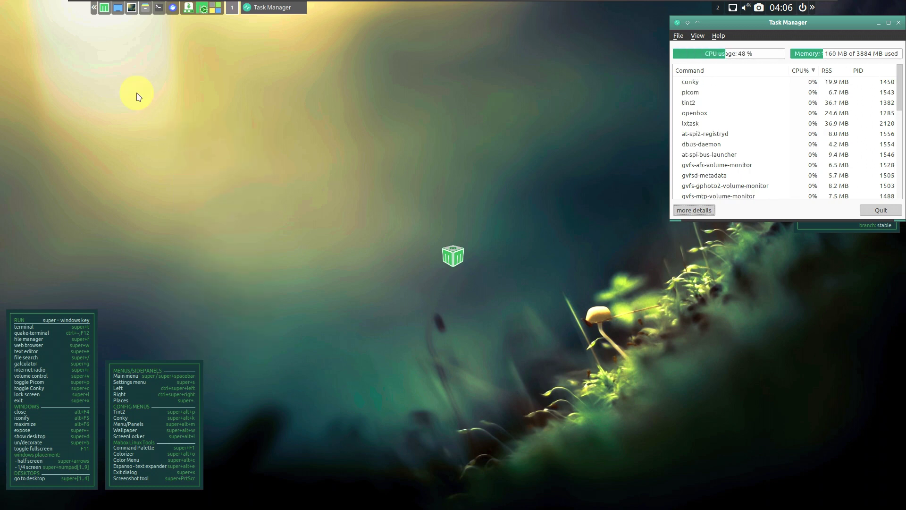
left_click(93, 11)
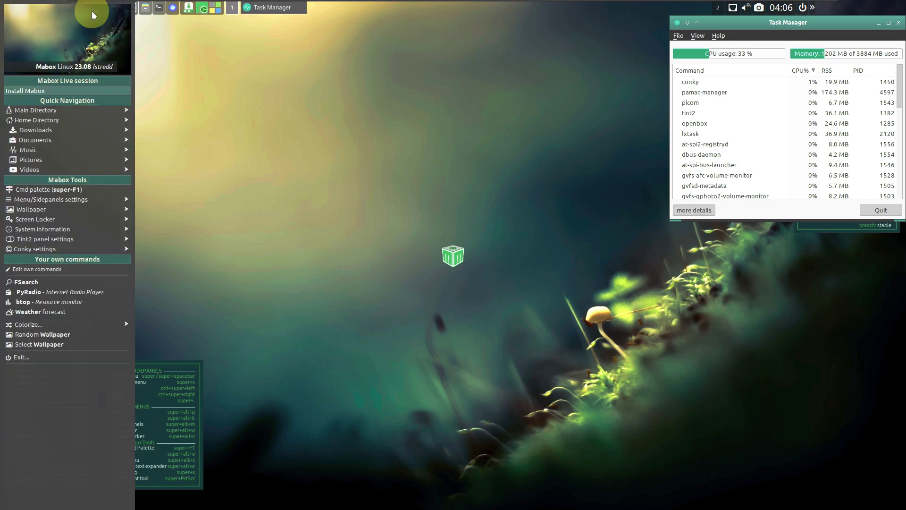
left_click(84, 337)
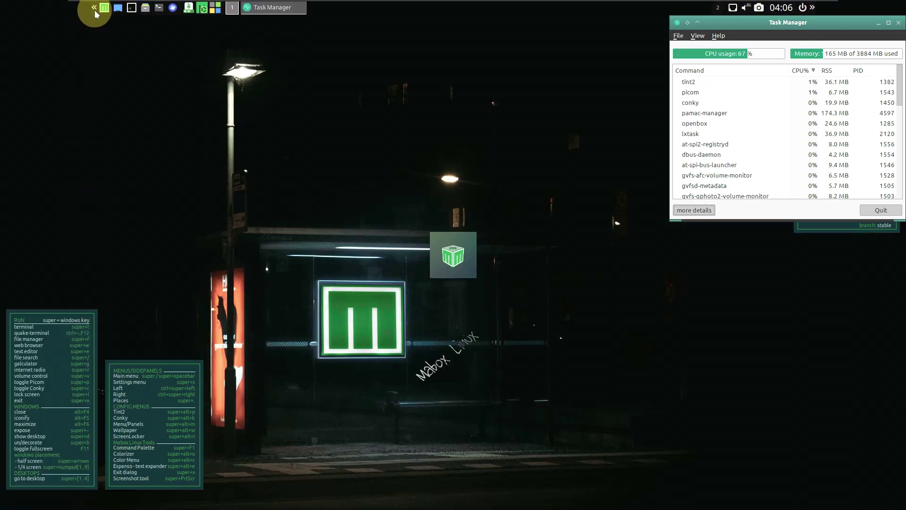
left_click(94, 11)
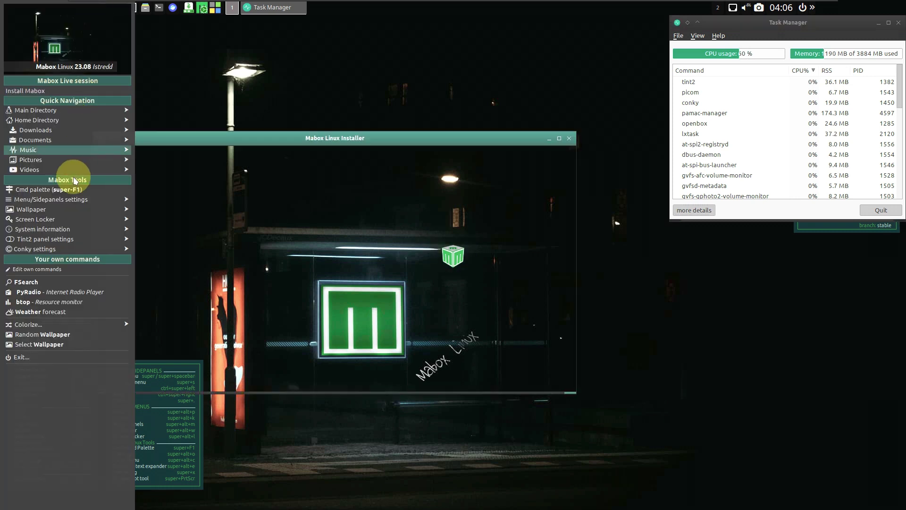
left_click(75, 332)
Randomize the wallpaper to a starry night over cacti, then close and cancel the installer
left_click(75, 134)
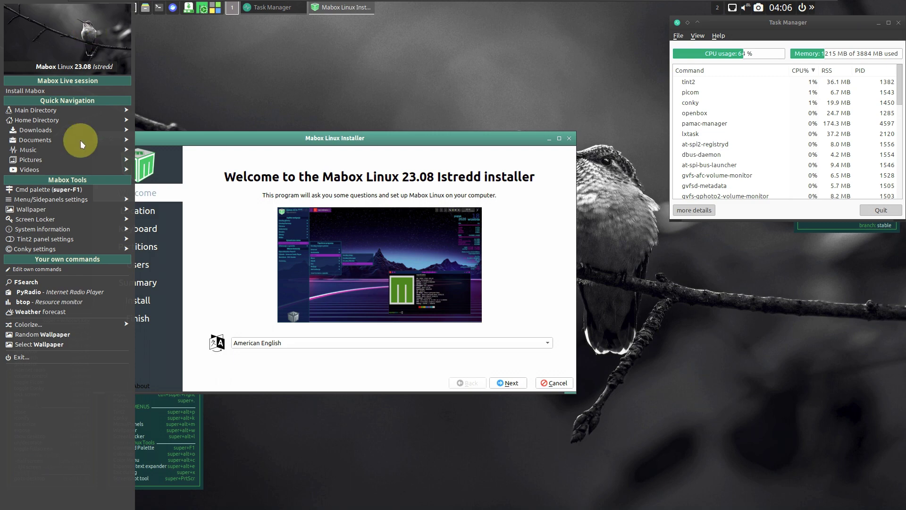
left_click(81, 333)
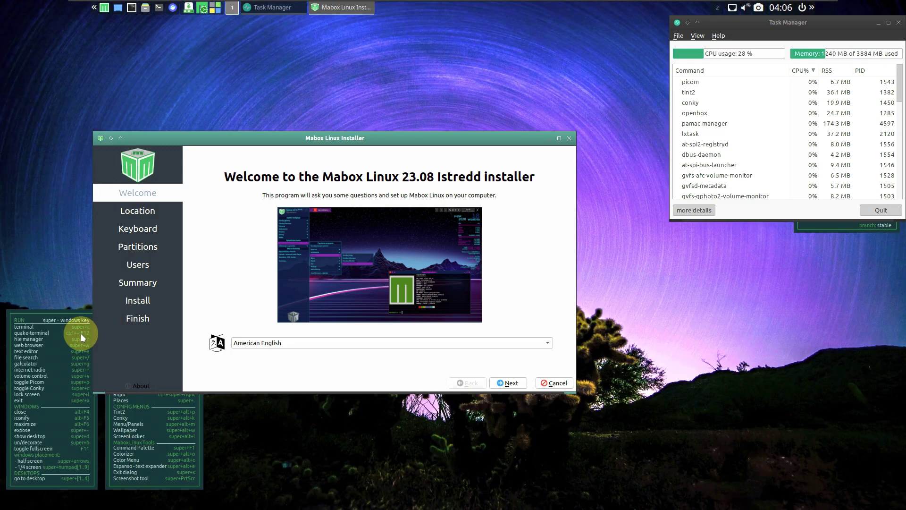
left_click(81, 333)
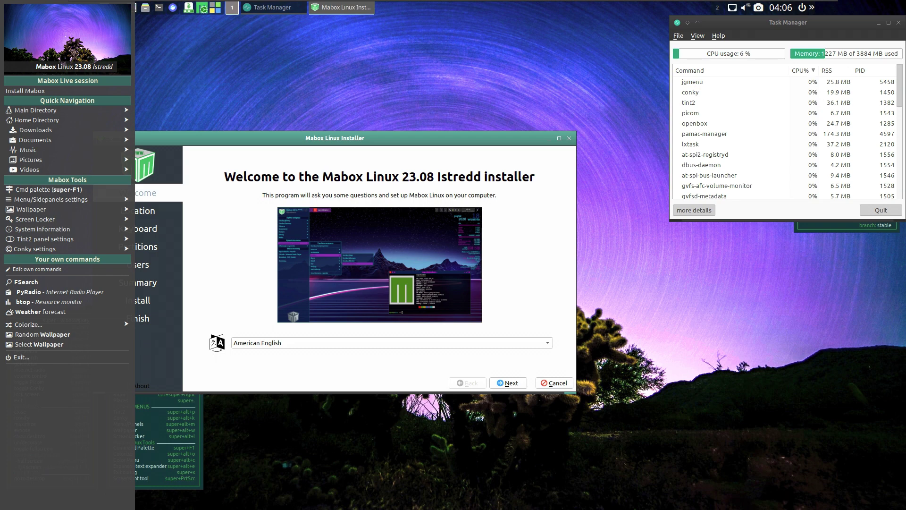
left_click(569, 142)
left_click(569, 139)
left_click(406, 265)
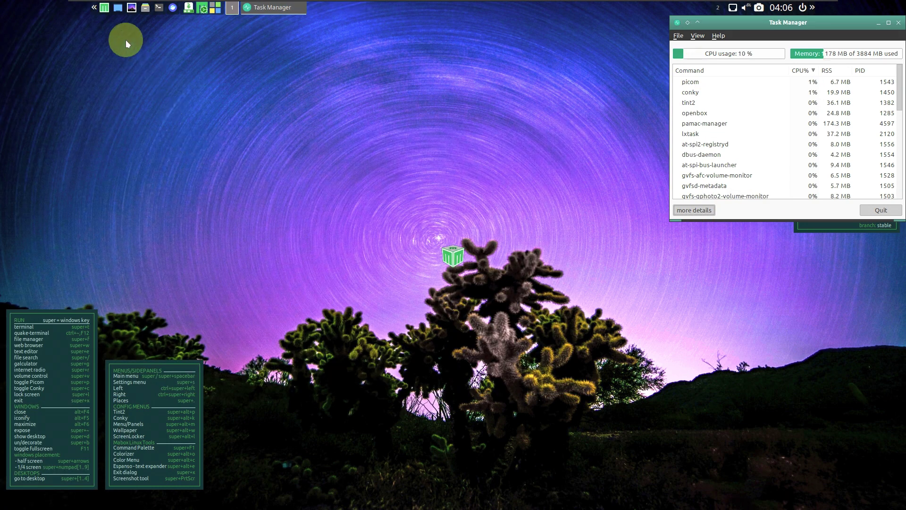
Look at the left sidepanel's Menus colorizer module, close it, and open the right-hand sidepanel
left_click(95, 10)
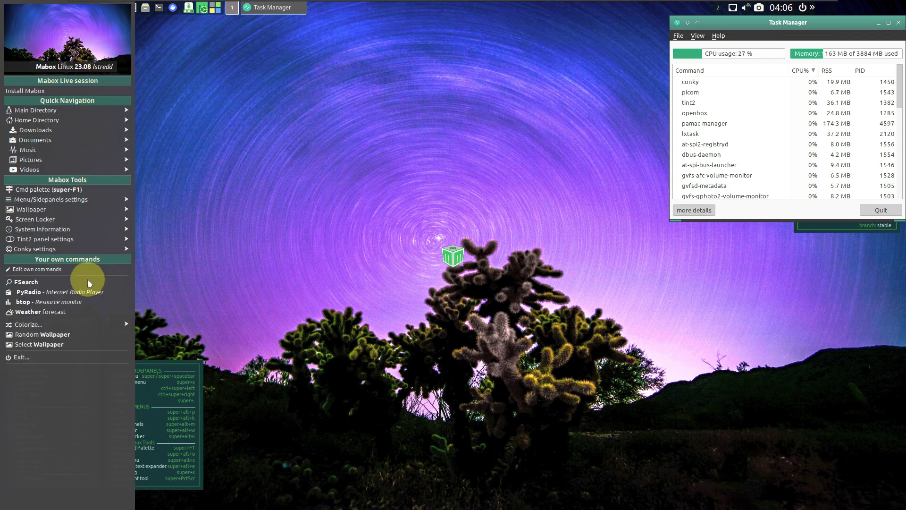
mouse_move(75, 326)
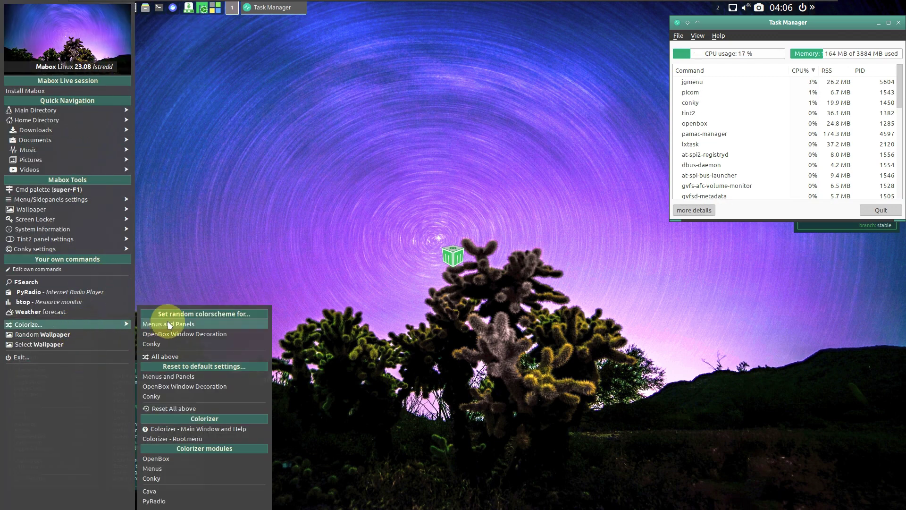
left_click(186, 469)
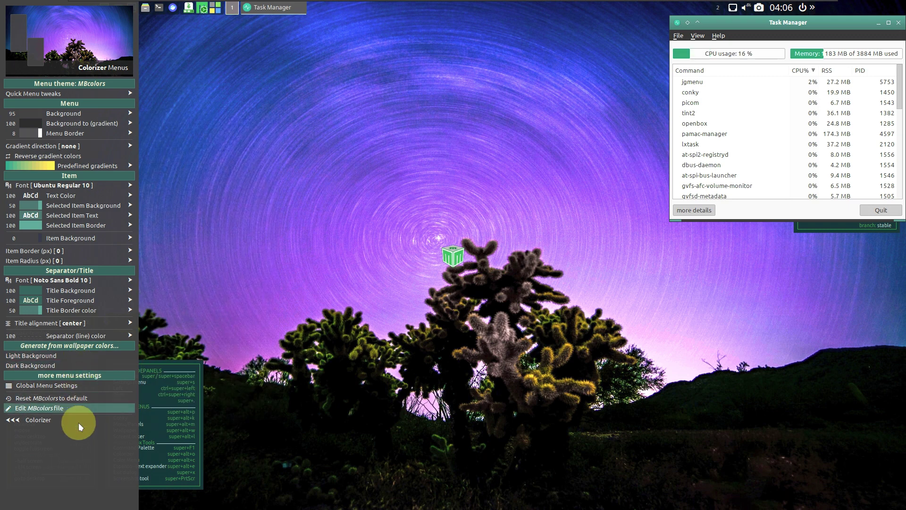
mouse_move(77, 93)
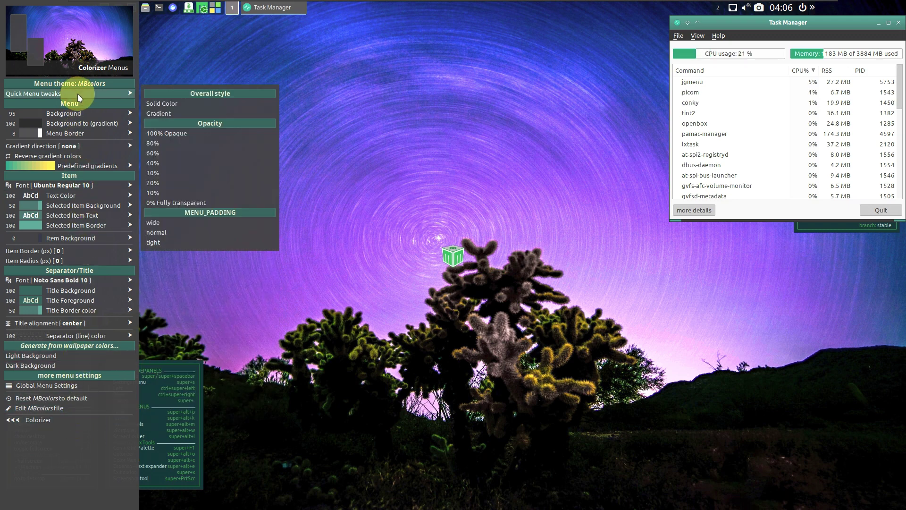
left_click(426, 155)
left_click(812, 7)
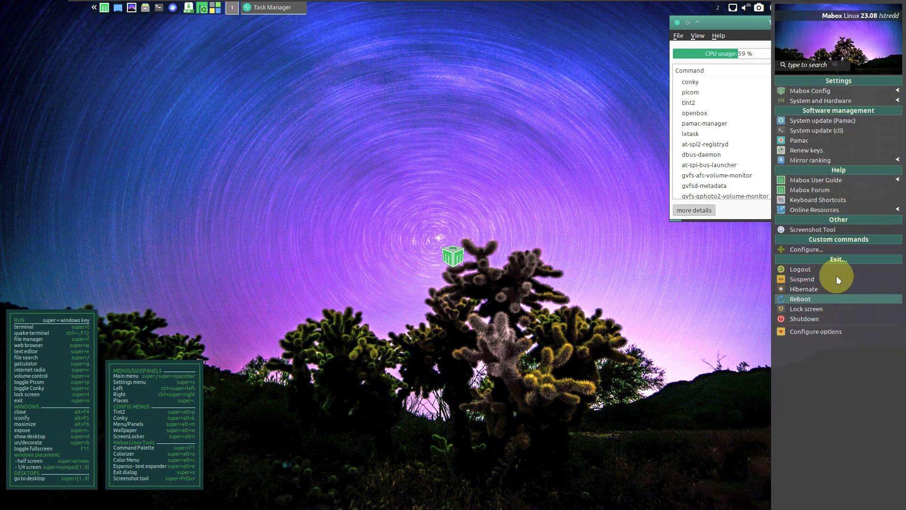
Open Customize Look and Feel from Mabox Config and preview the Arc widget theme
left_click(827, 91)
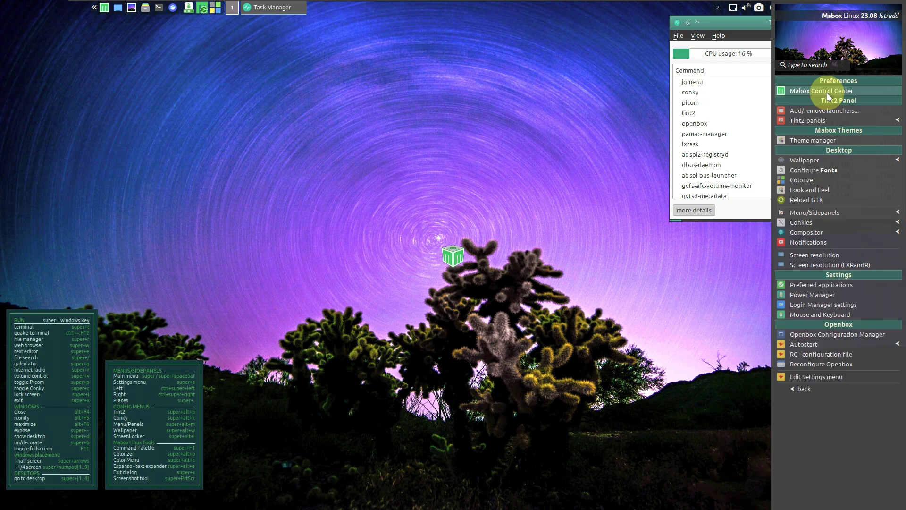
left_click(825, 191)
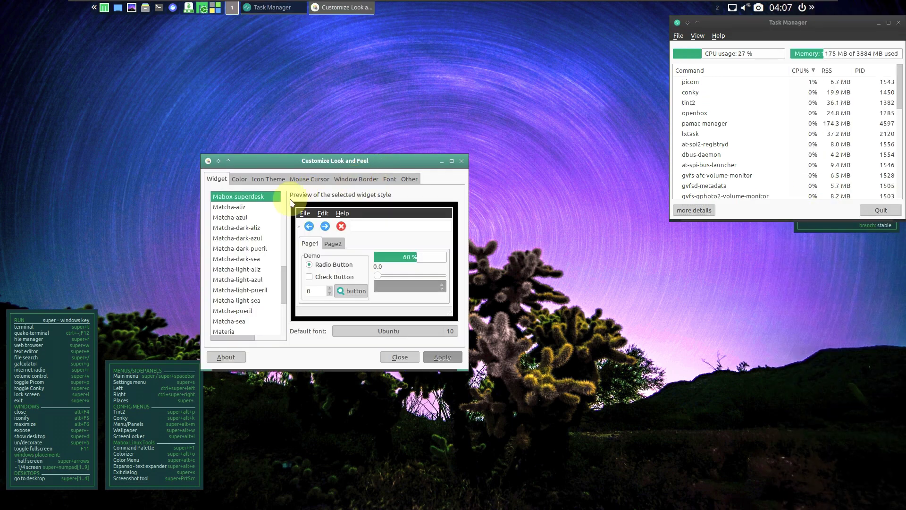
left_click_drag(284, 283, 289, 197)
left_click(228, 218)
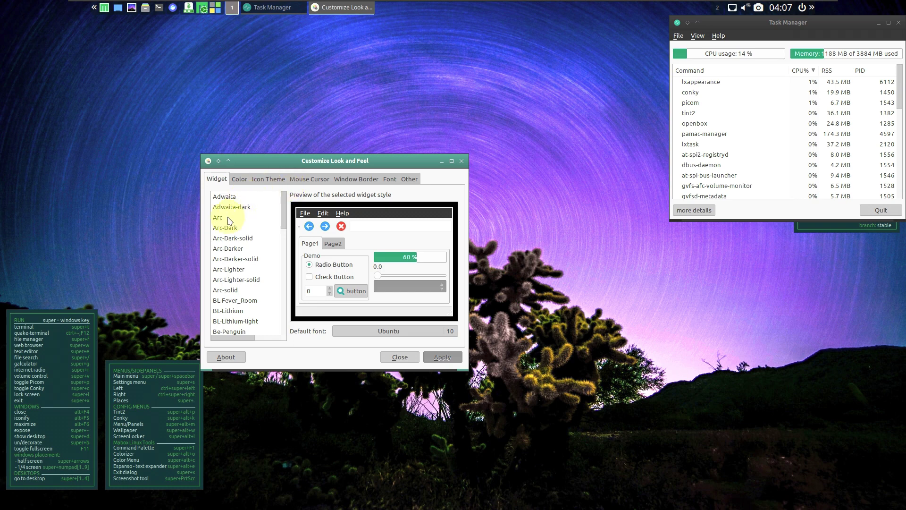
View the Color, Icon Theme, Mouse Cursor, Window Border, Font and Other tabs
left_click(244, 179)
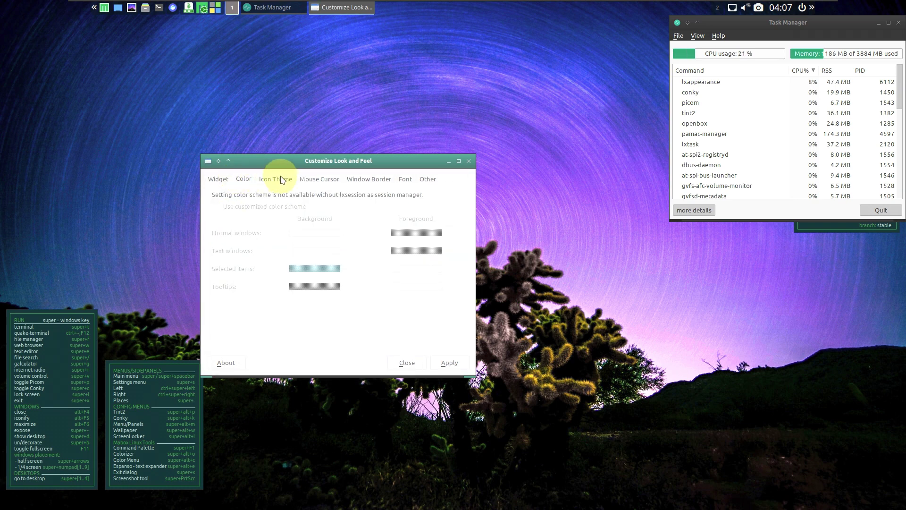
left_click(282, 180)
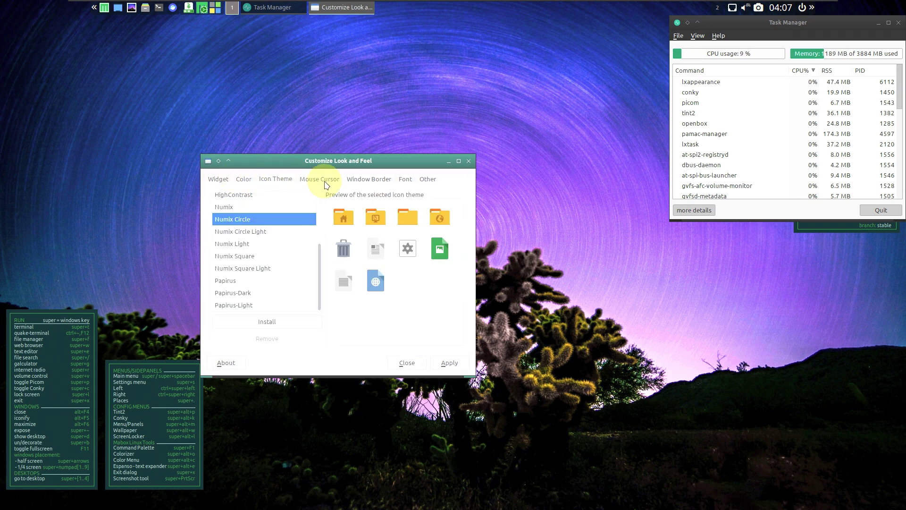
left_click(326, 185)
left_click(373, 180)
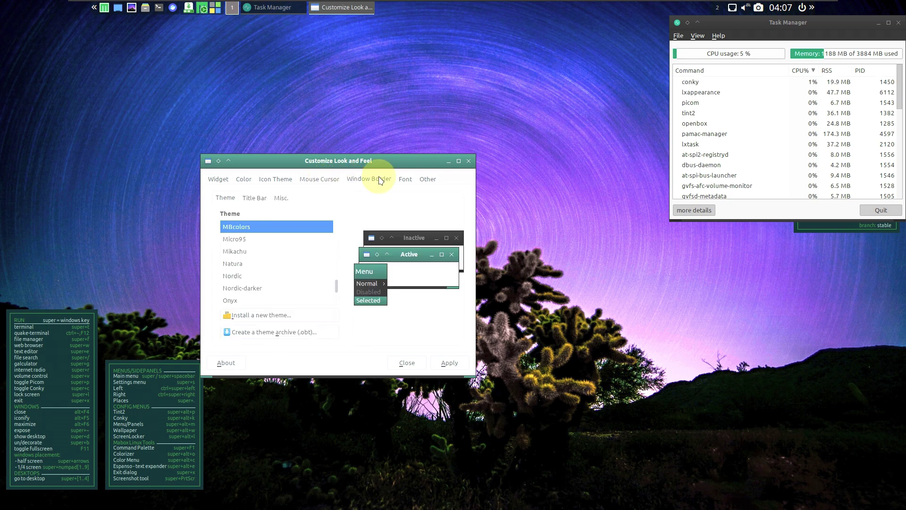
left_click(405, 180)
left_click(428, 179)
Check the About information (LXAppearance 0.6.3), then close the window
left_click(227, 362)
left_click(381, 312)
left_click(407, 362)
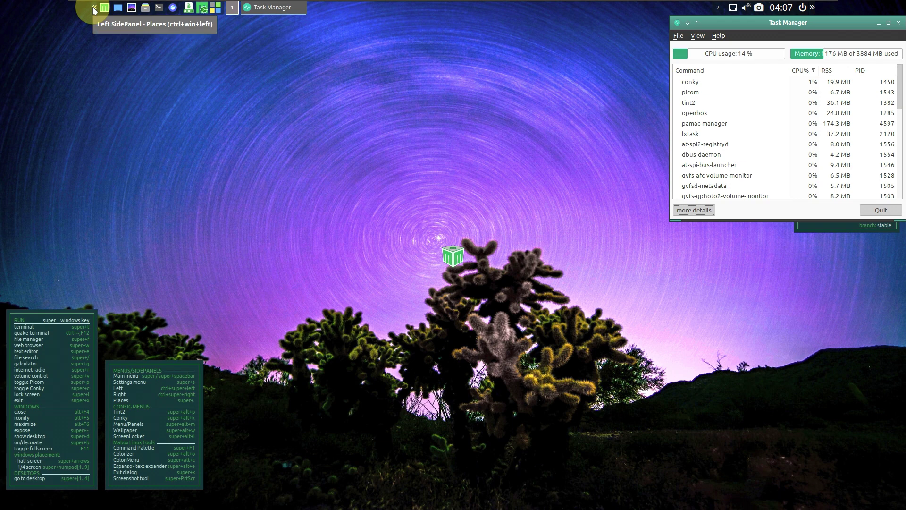
Launch the software manager from the left sidepanel's installed packages entry
left_click(94, 9)
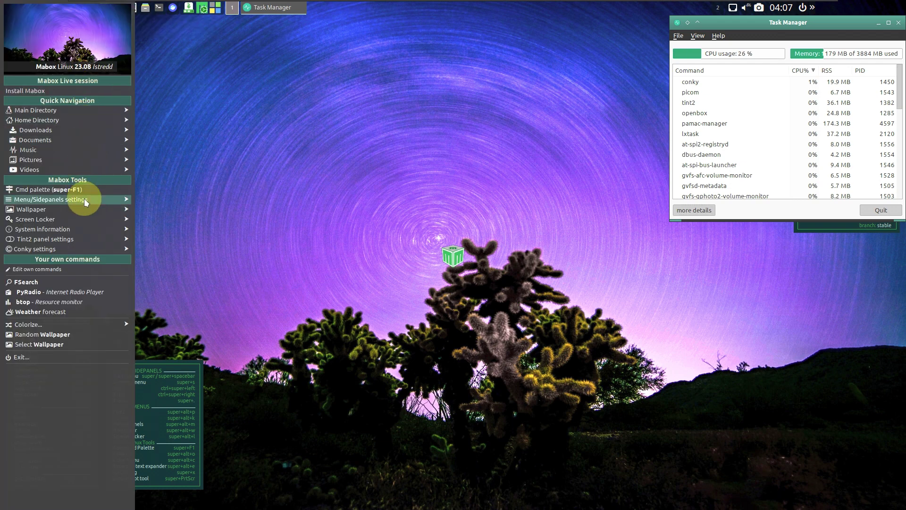
mouse_move(88, 235)
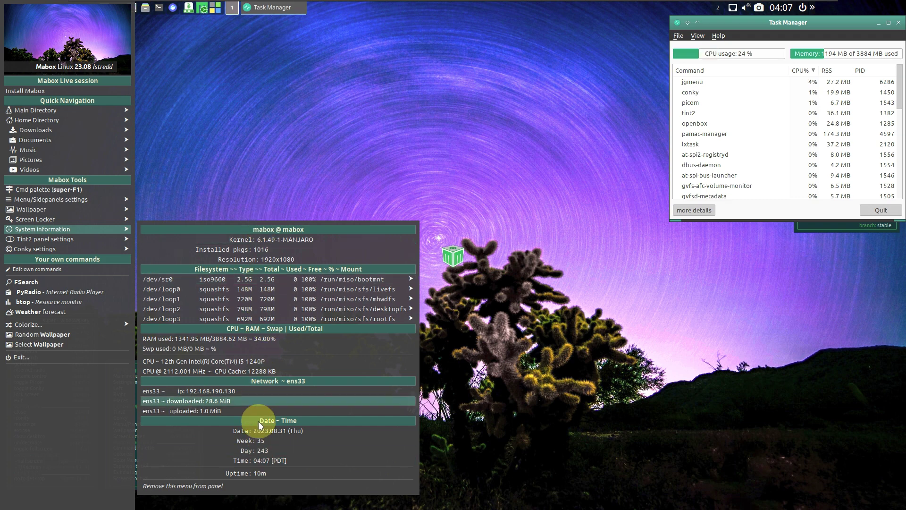
left_click(222, 247)
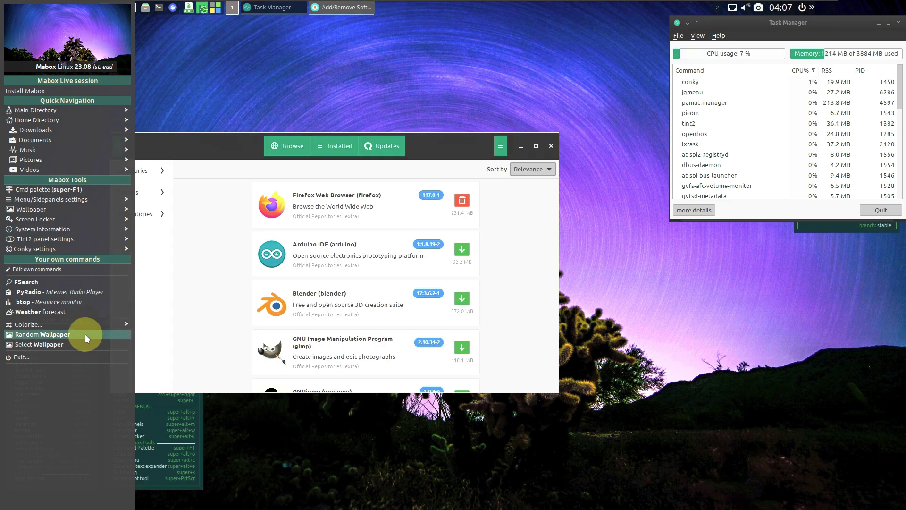
Apply a random colour scheme to the menus and panels four times in a row
mouse_move(82, 324)
left_click(185, 324)
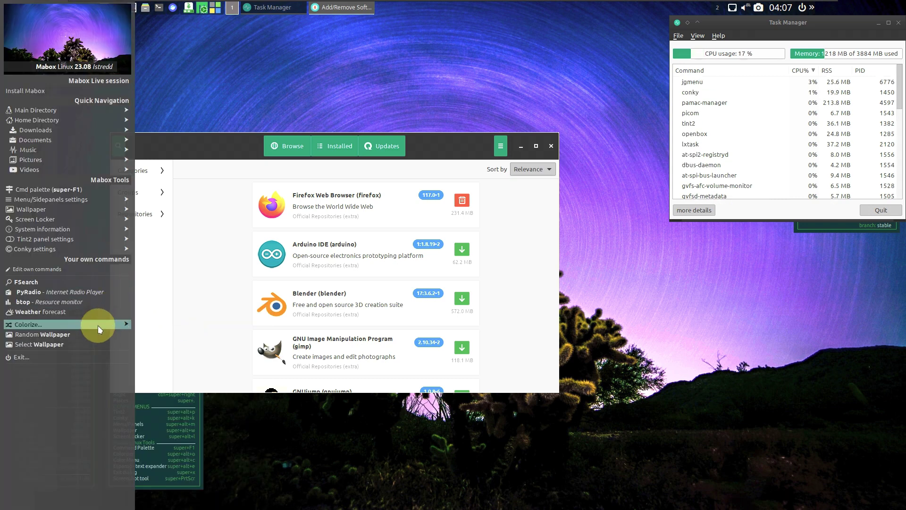
mouse_move(98, 325)
left_click(146, 328)
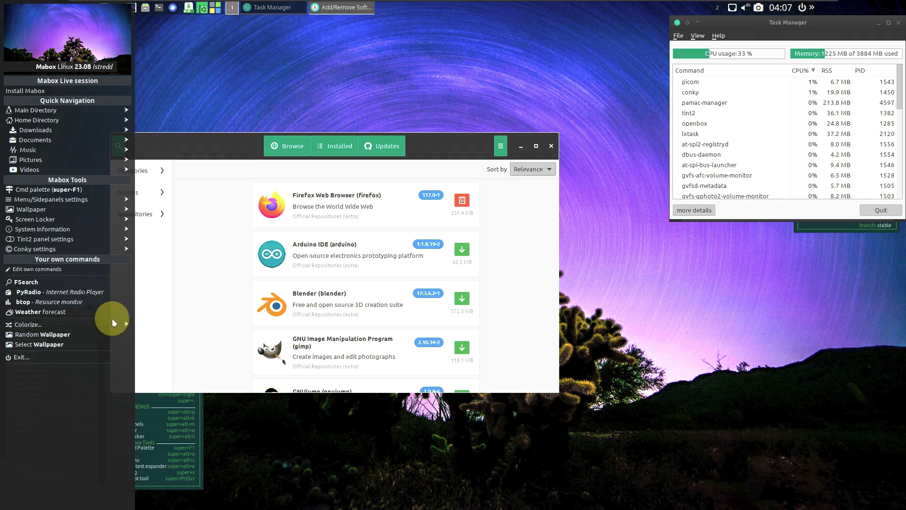
mouse_move(89, 326)
left_click(152, 329)
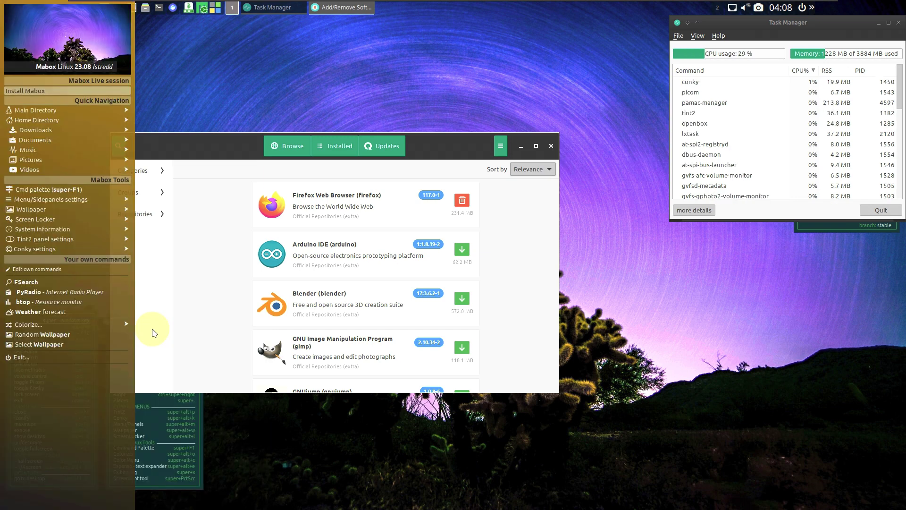
mouse_move(126, 324)
left_click(192, 324)
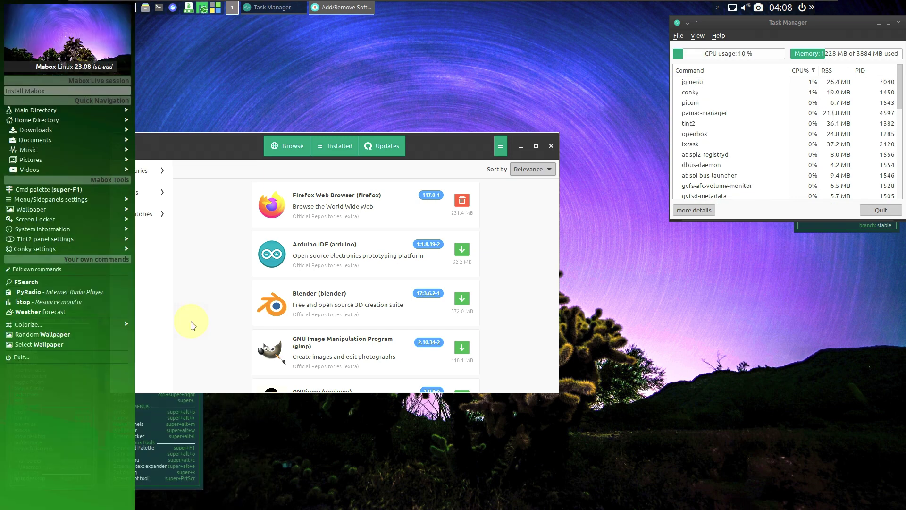
mouse_move(125, 324)
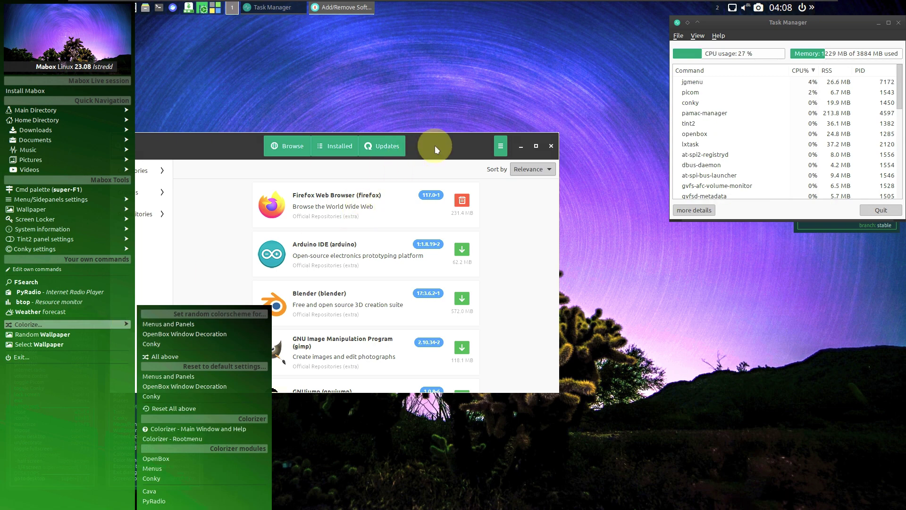
View the software manager's About information, then maximize its window
left_click(499, 146)
left_click(497, 229)
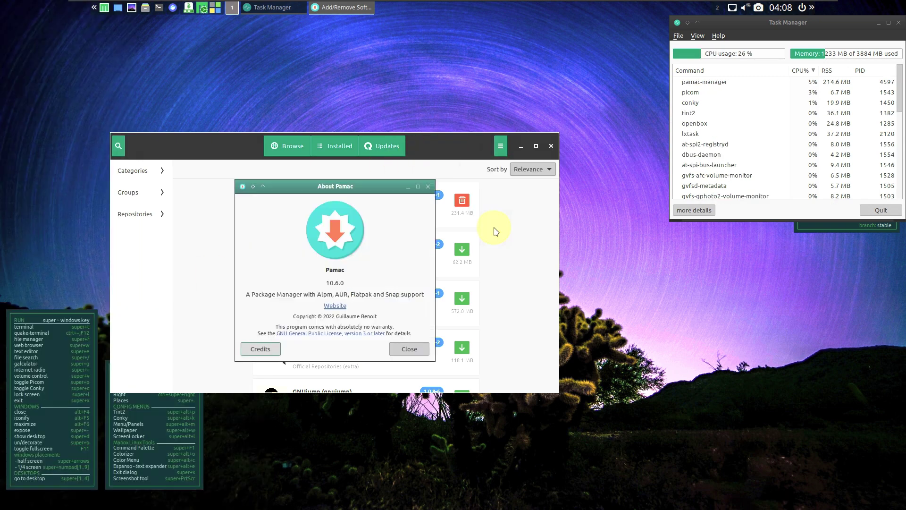
left_click(409, 348)
left_click(535, 146)
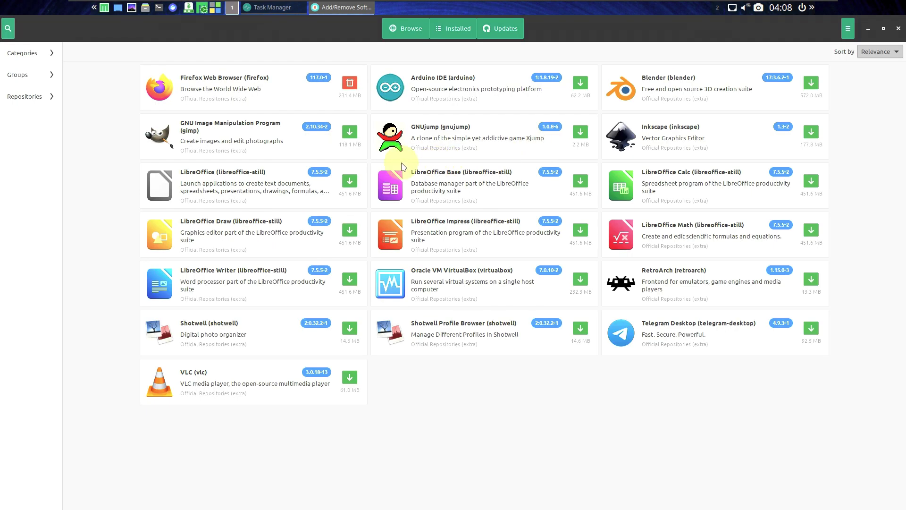
Browse the list of installed packages
left_click(459, 28)
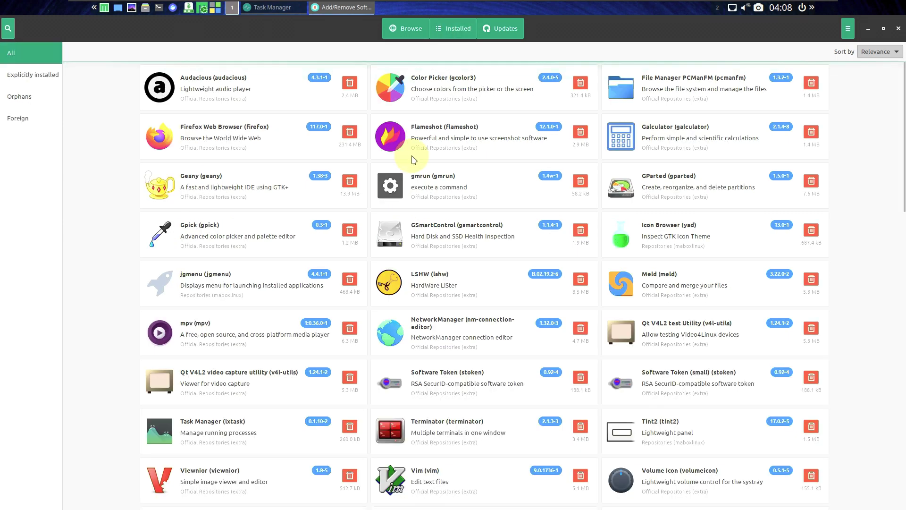
scroll(411, 158, "down", 10)
scroll(412, 159, "down", 20)
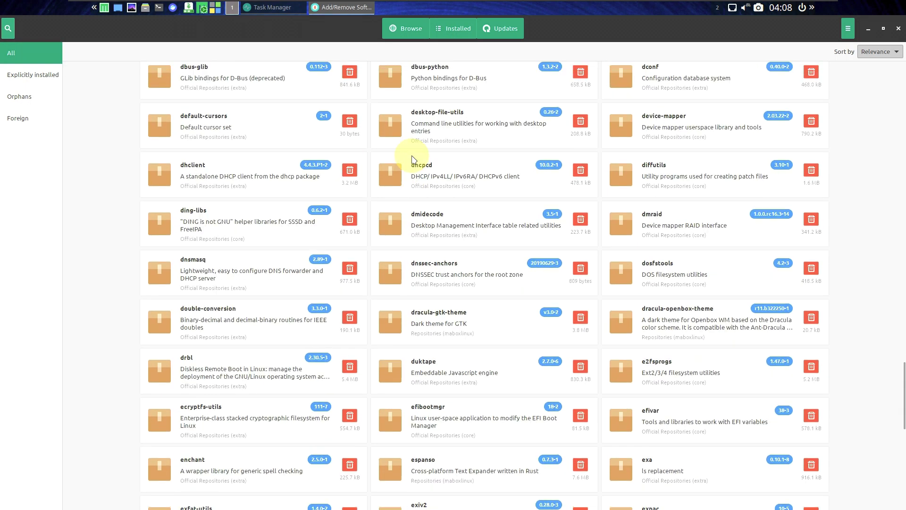
left_click_drag(902, 326, 903, 501)
Check for updates until the system reports up to date, then close the software manager
left_click(500, 29)
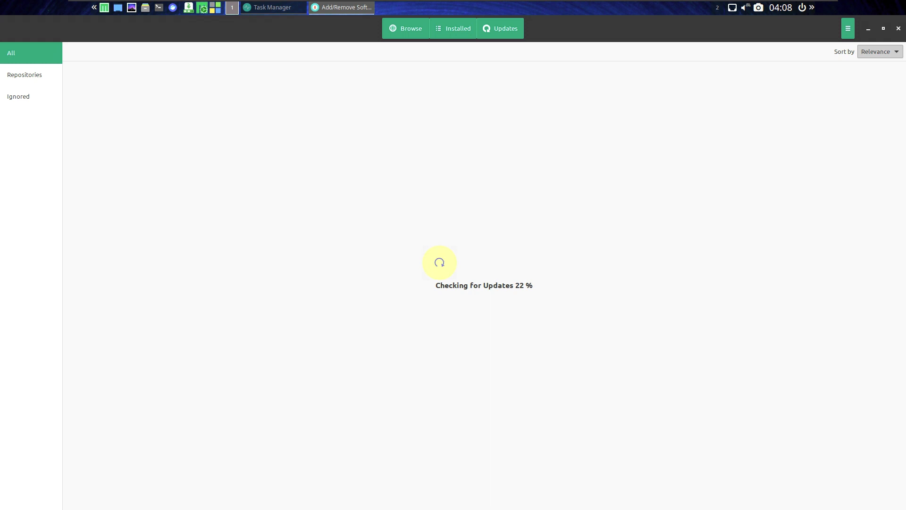
left_click(733, 13)
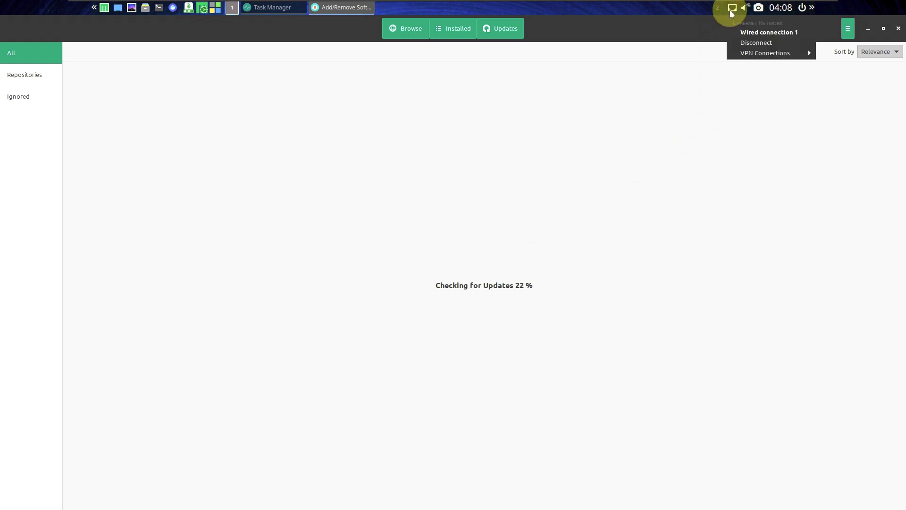
left_click(709, 10)
left_click(707, 7)
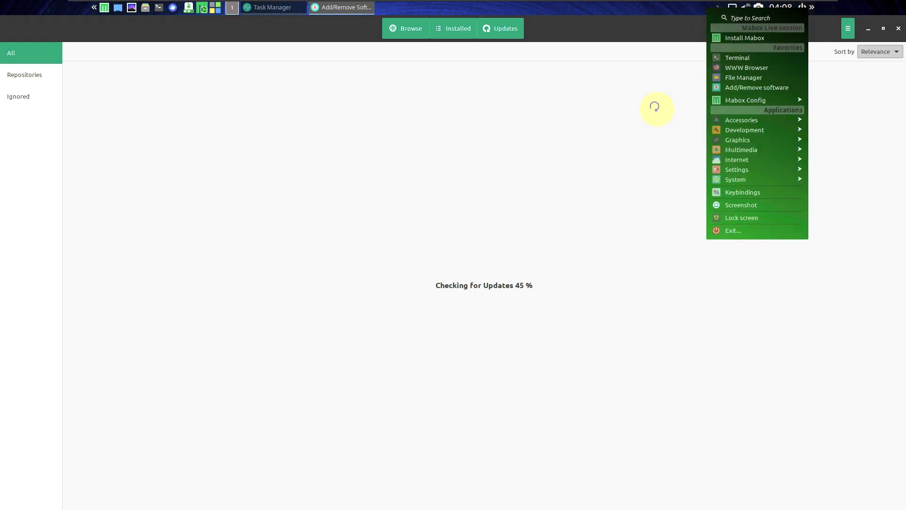
left_click(583, 18)
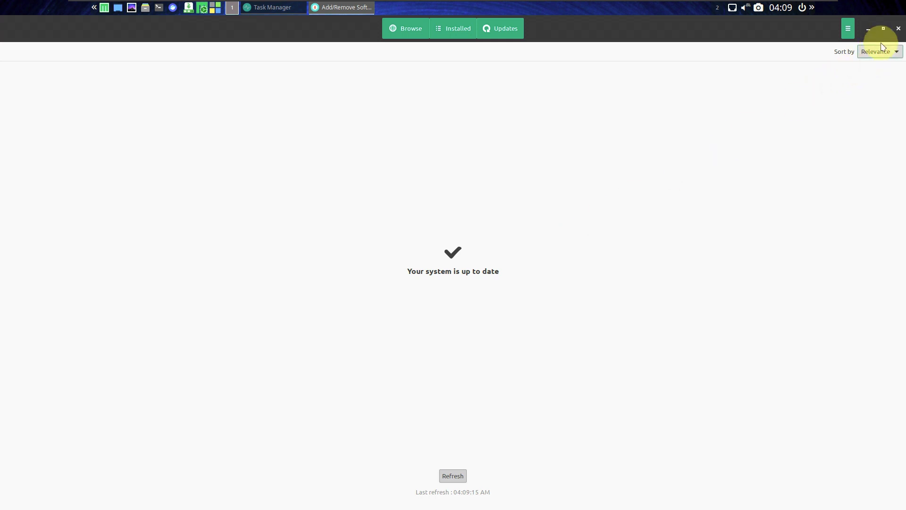
left_click(898, 28)
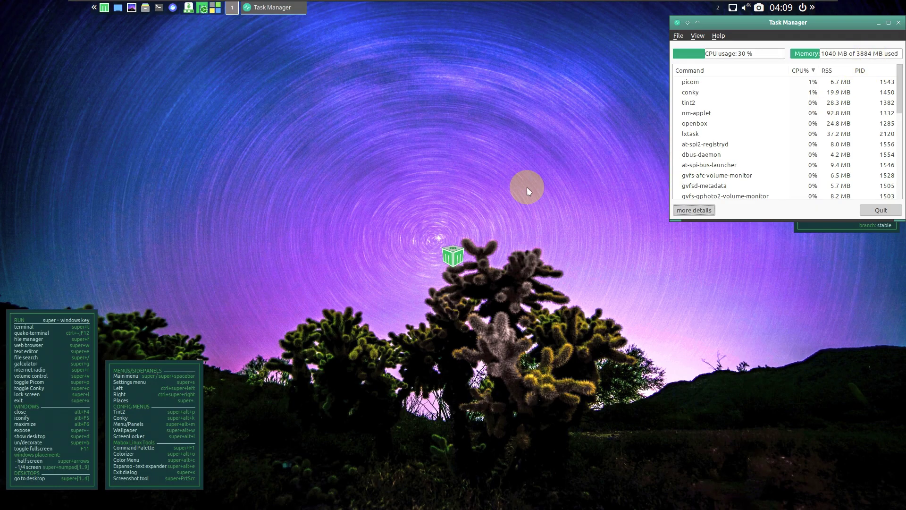
Randomize the Openbox window decoration colours, then randomize all colours twice more
left_click(93, 7)
mouse_move(72, 325)
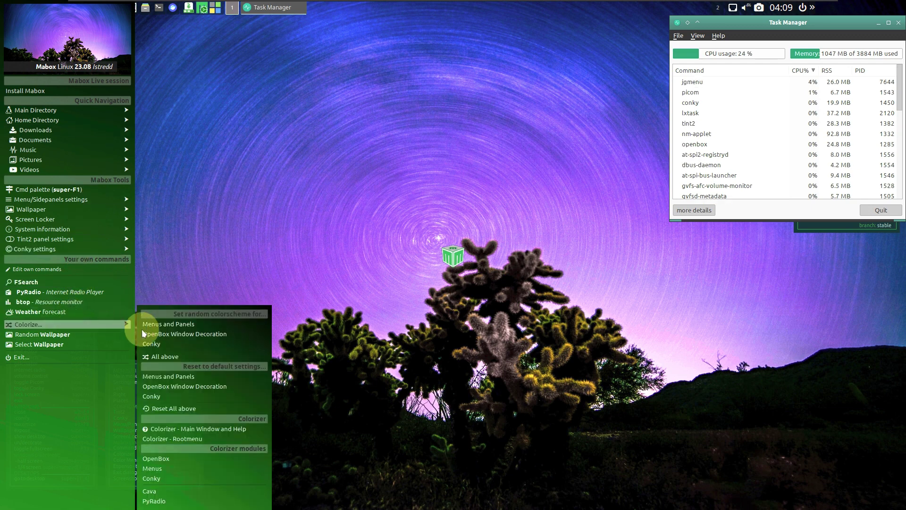
left_click(163, 333)
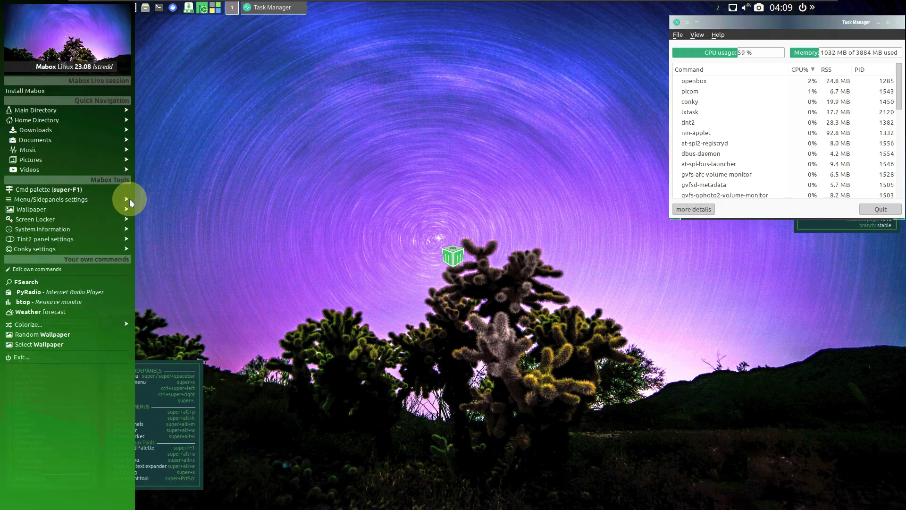
mouse_move(93, 325)
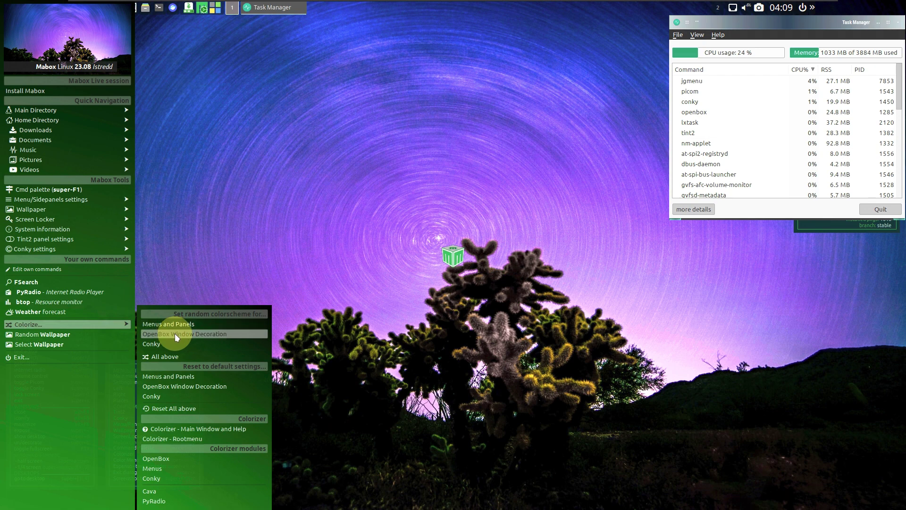
left_click(175, 355)
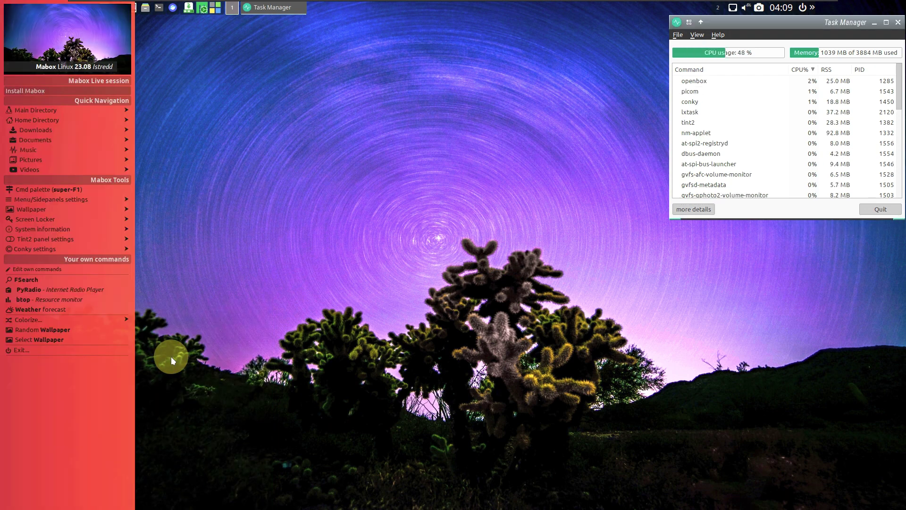
mouse_move(109, 319)
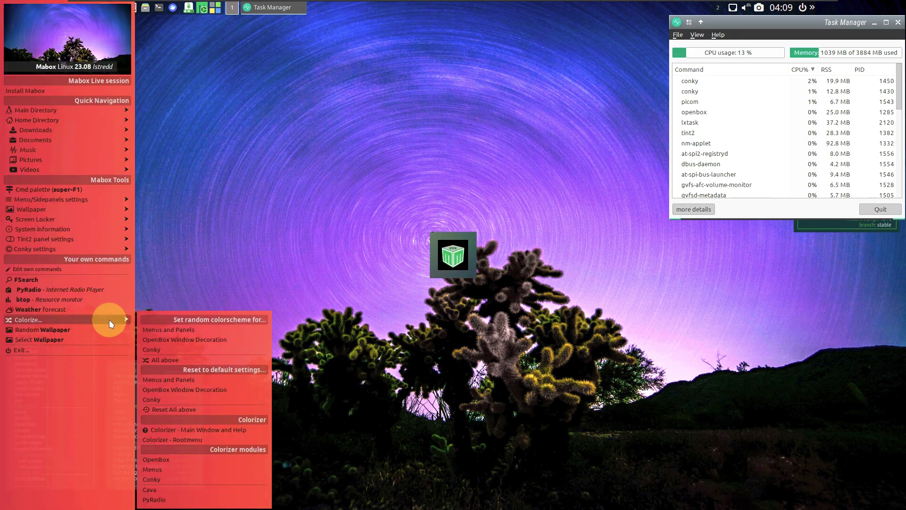
left_click(202, 360)
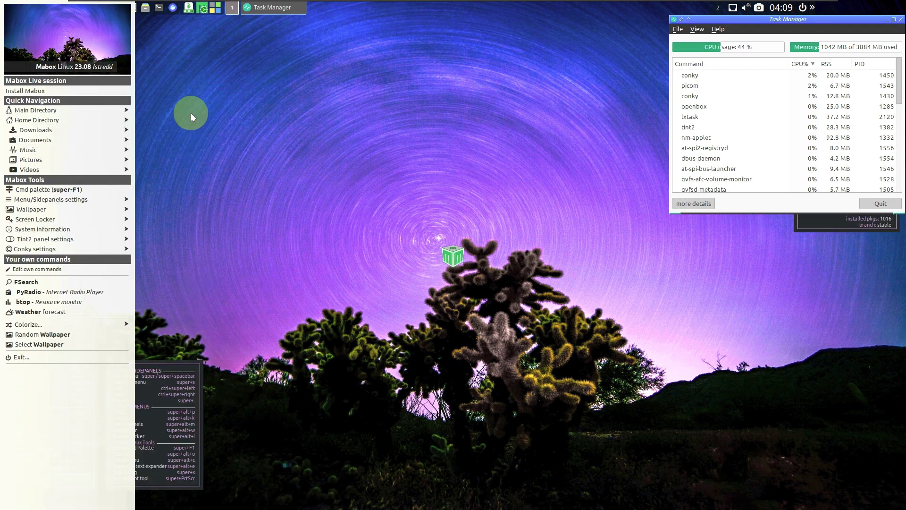
mouse_move(80, 324)
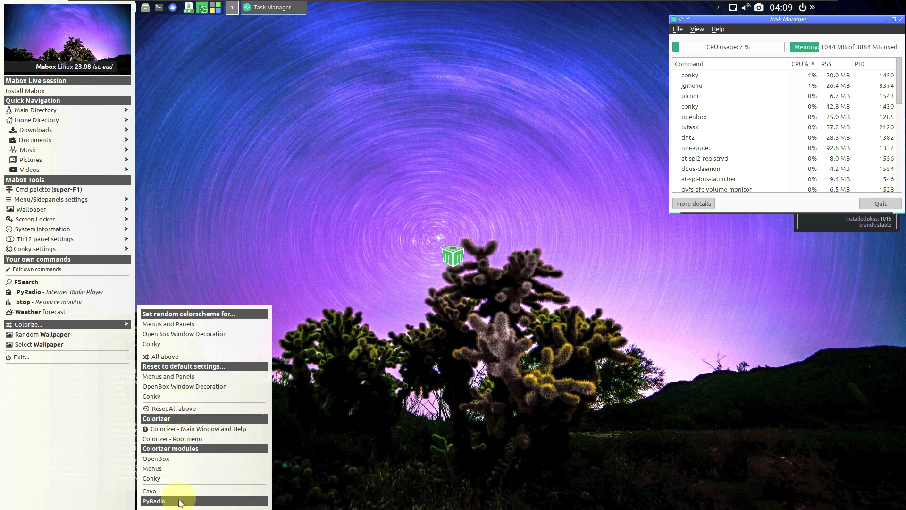
left_click(186, 193)
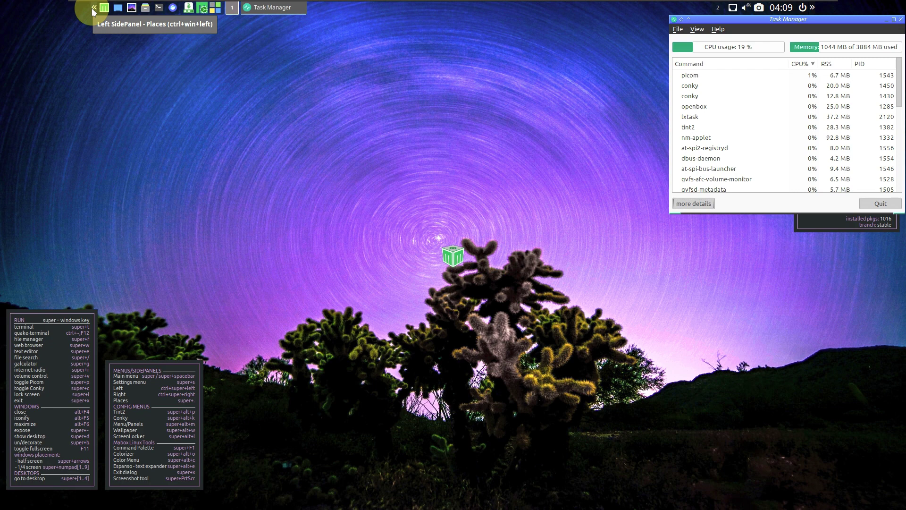
left_click(93, 12)
mouse_move(85, 111)
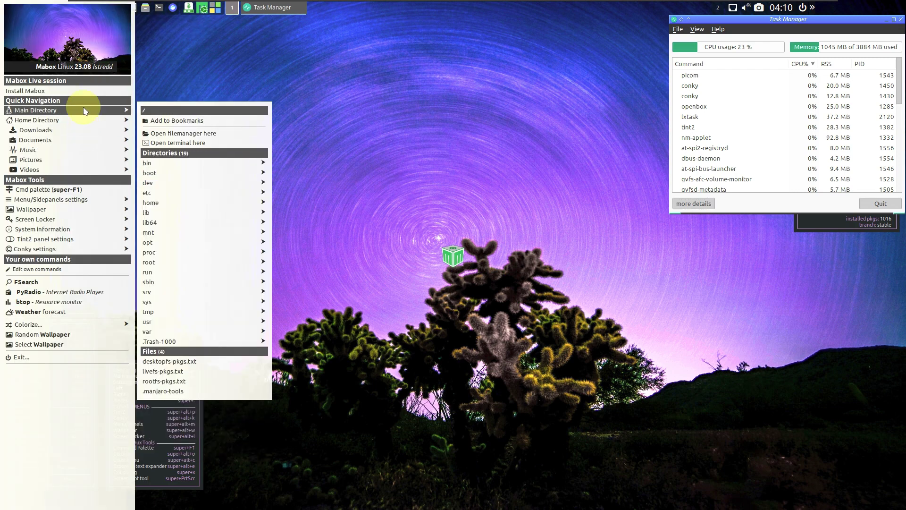
mouse_move(211, 188)
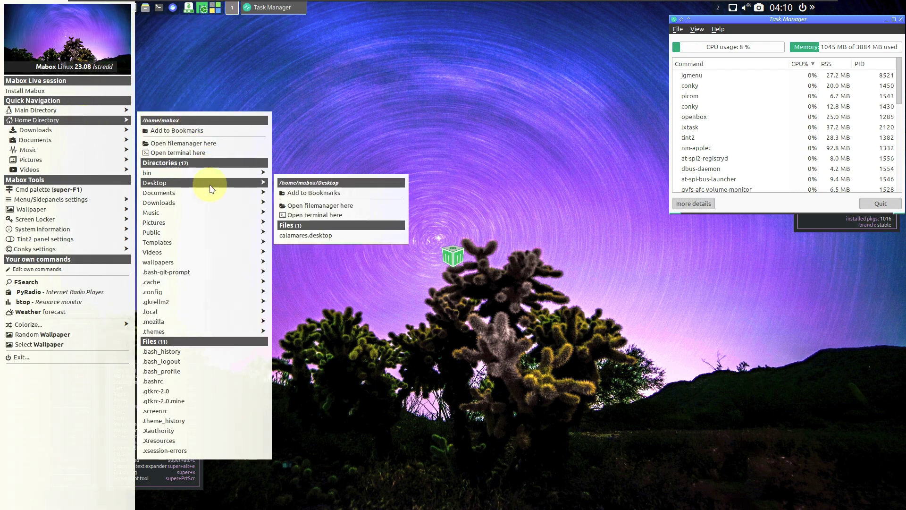
left_click(315, 205)
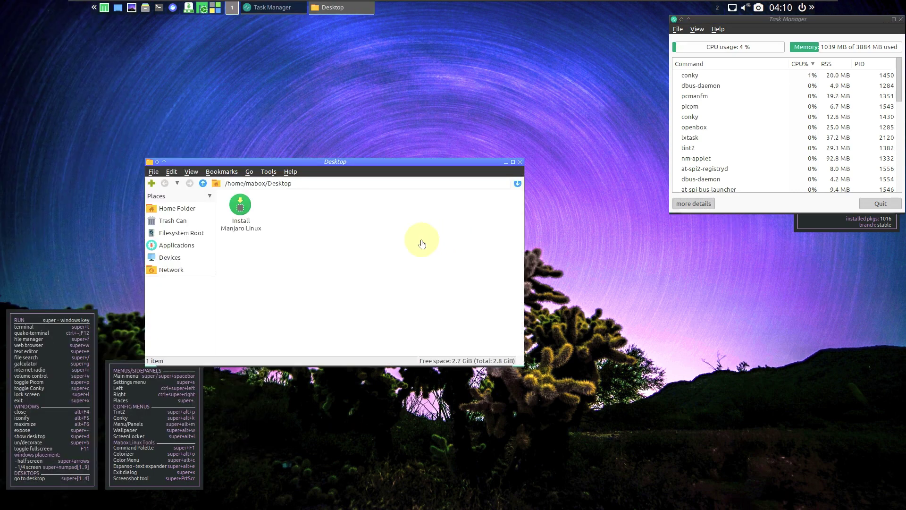
left_click(291, 172)
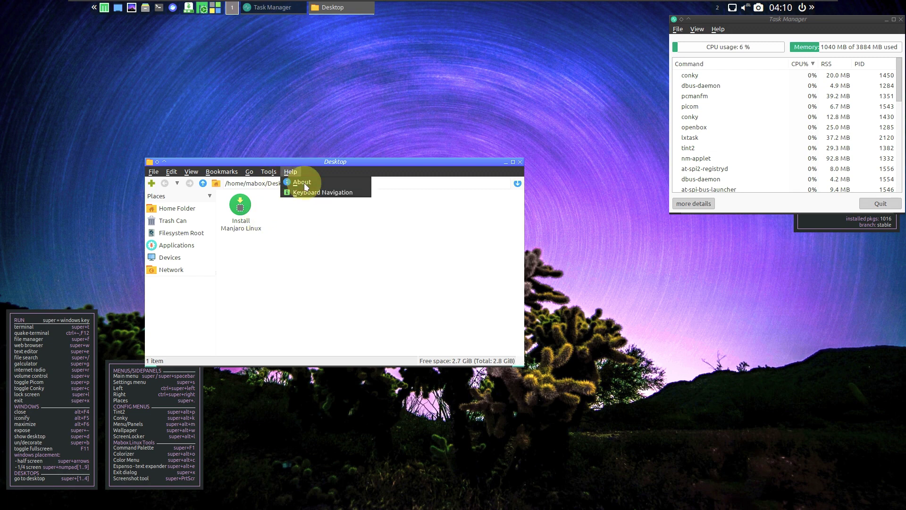
left_click(303, 187)
left_click(377, 317)
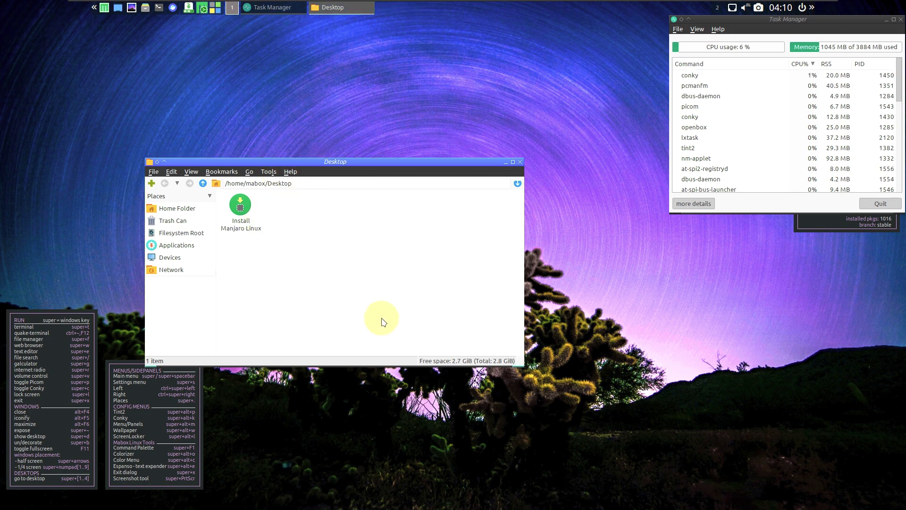
left_click(520, 162)
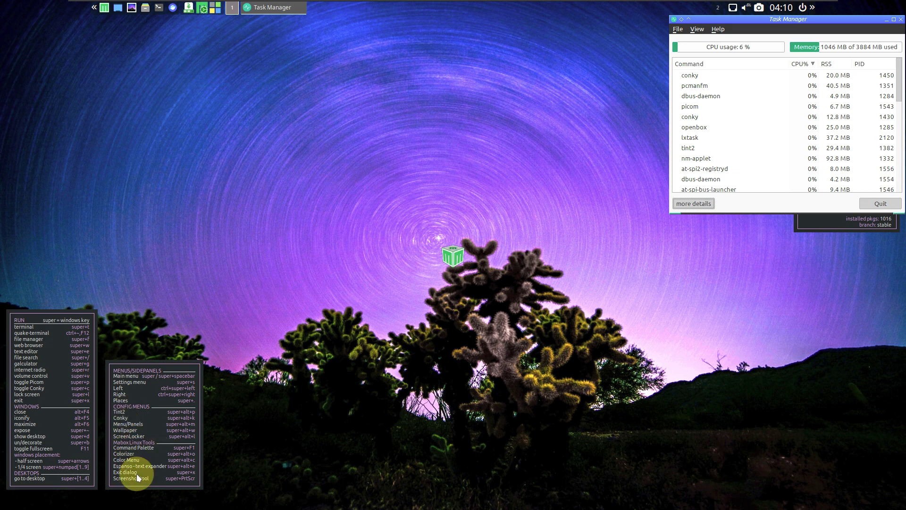
left_click(812, 9)
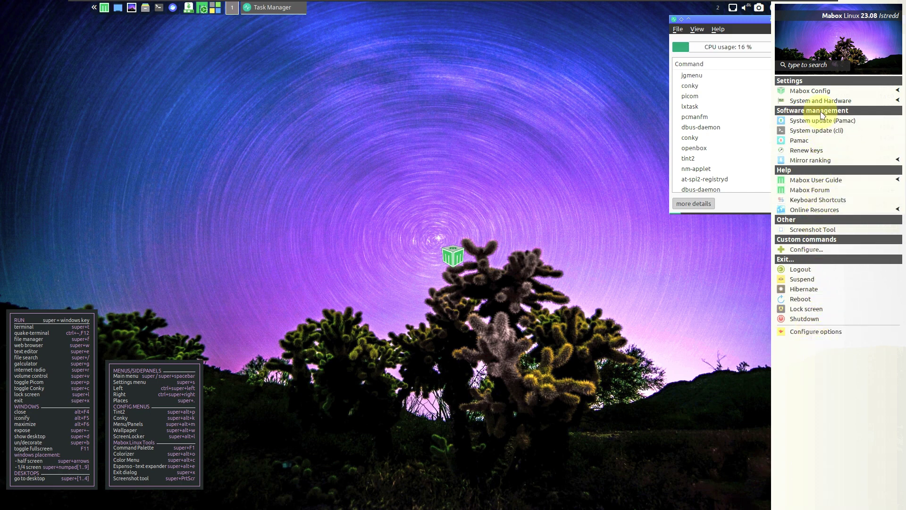
left_click(821, 94)
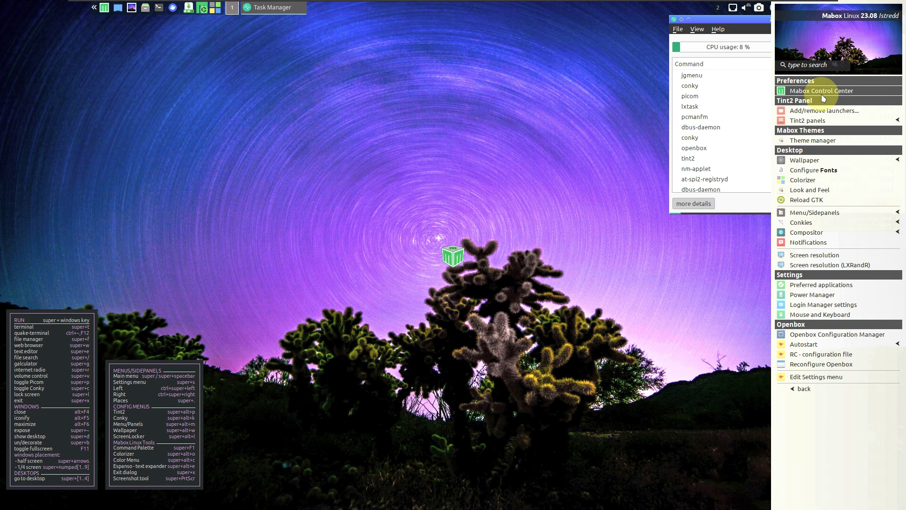
mouse_move(829, 122)
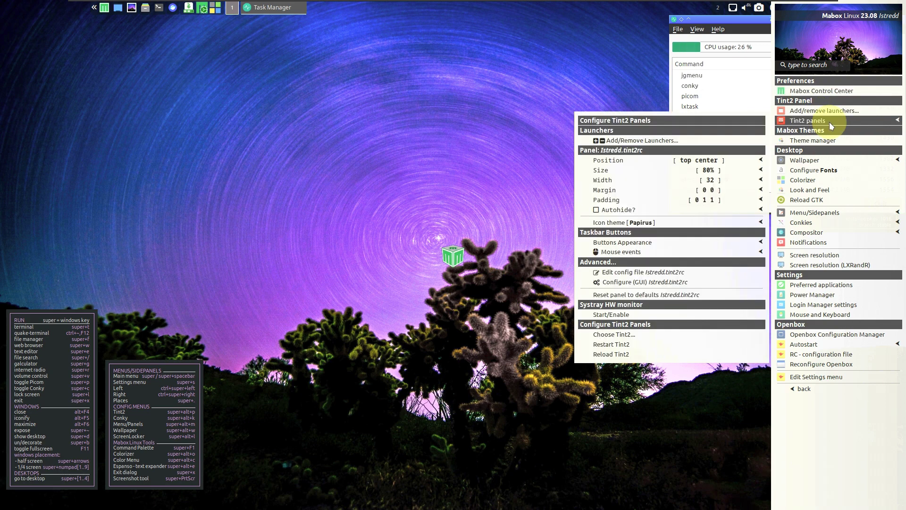
key("Escape")
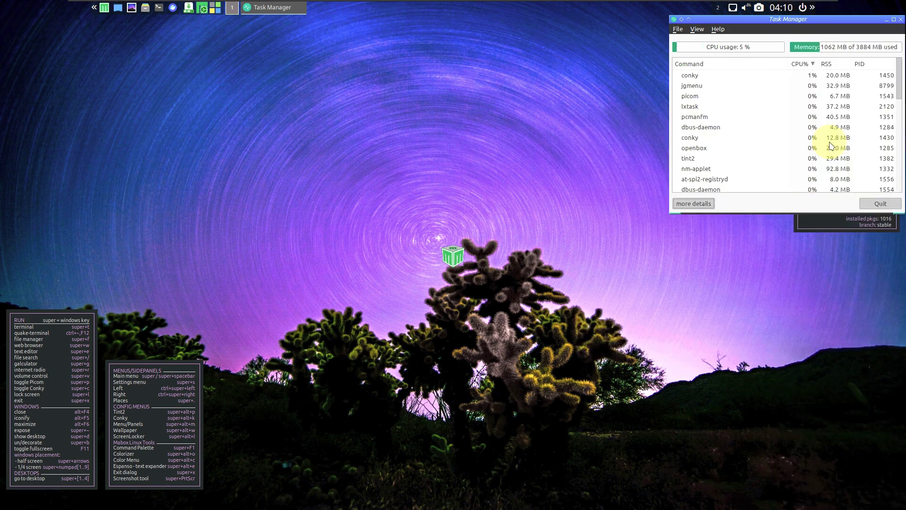
scroll(590, 189, "down", 1)
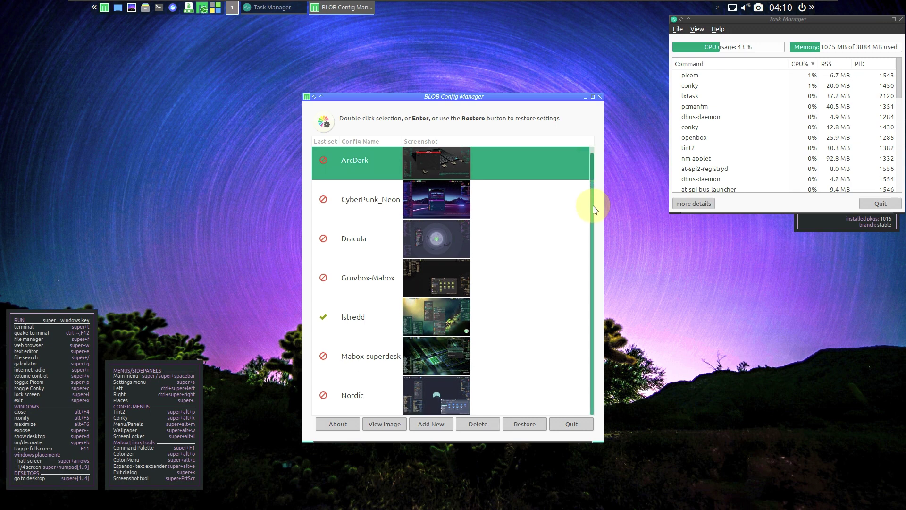
scroll(584, 147, "up", 1)
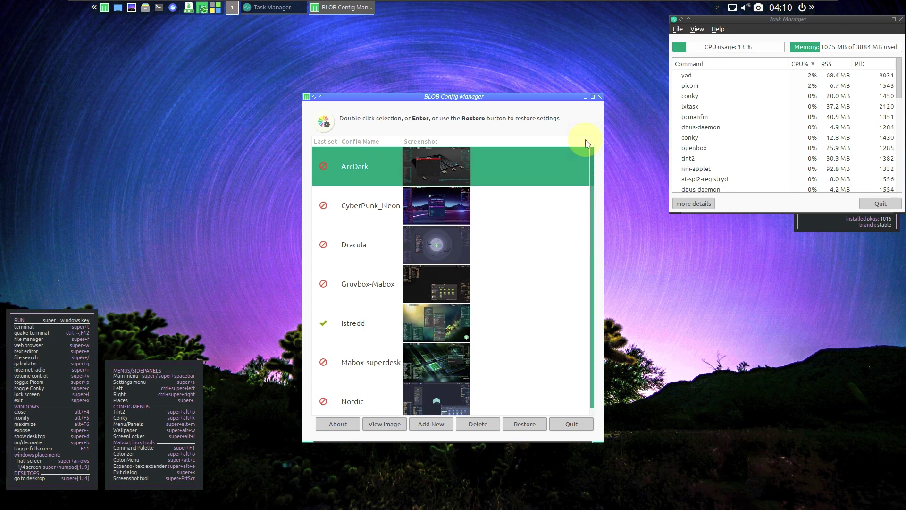
left_click(338, 424)
left_click(492, 328)
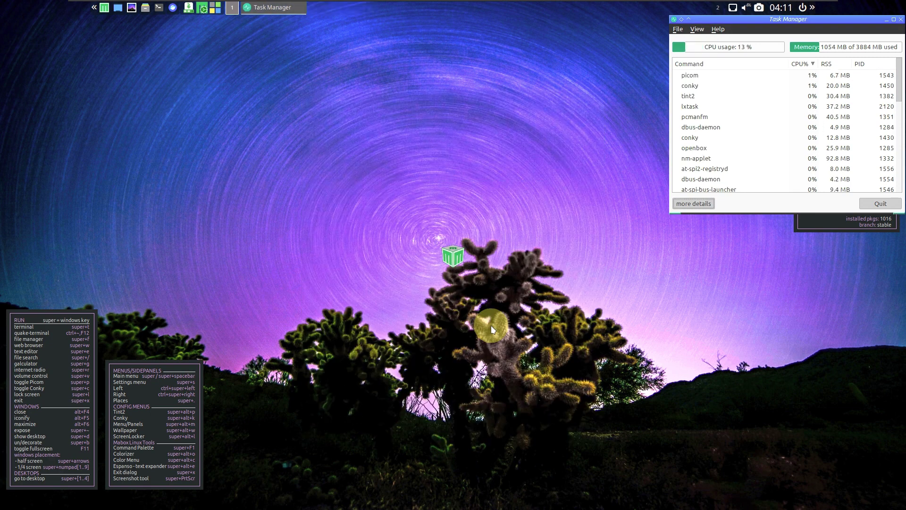
Open Conky Manager (Colorizer) and give the conkies the accent colour #00d3b7
left_click(456, 250)
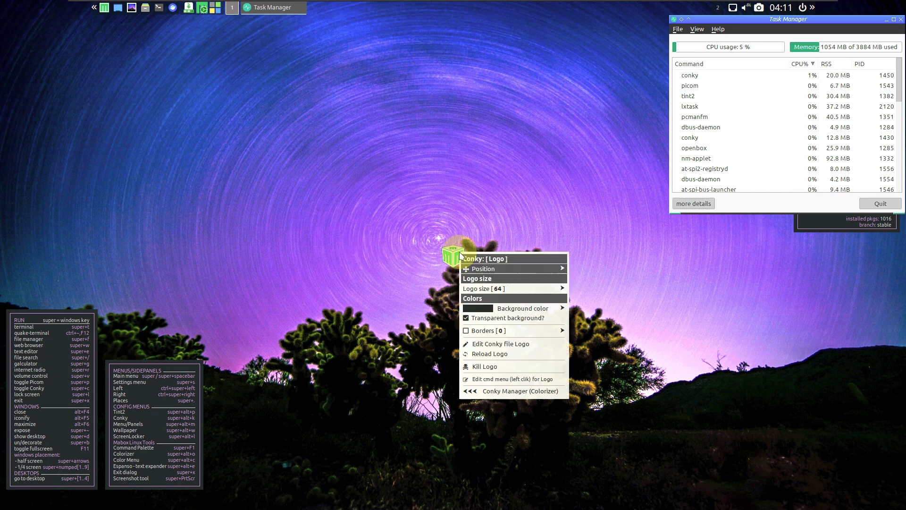
left_click(473, 393)
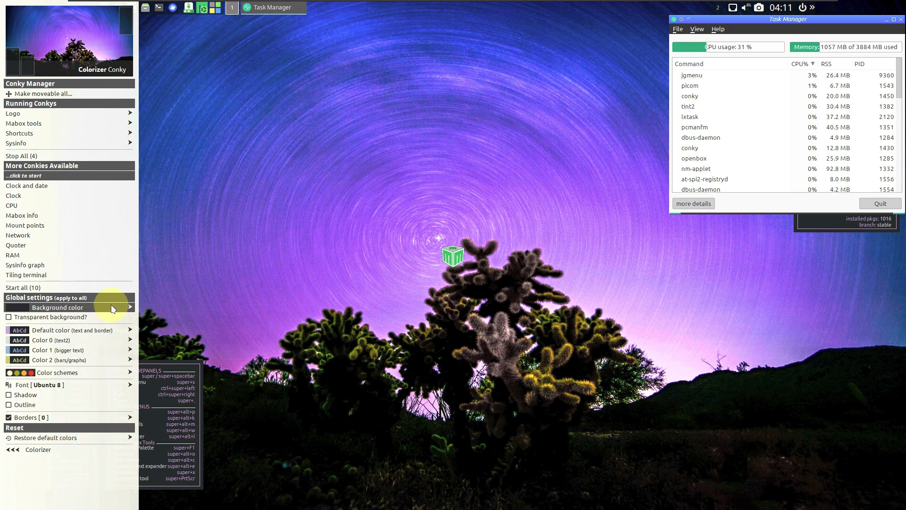
mouse_move(113, 309)
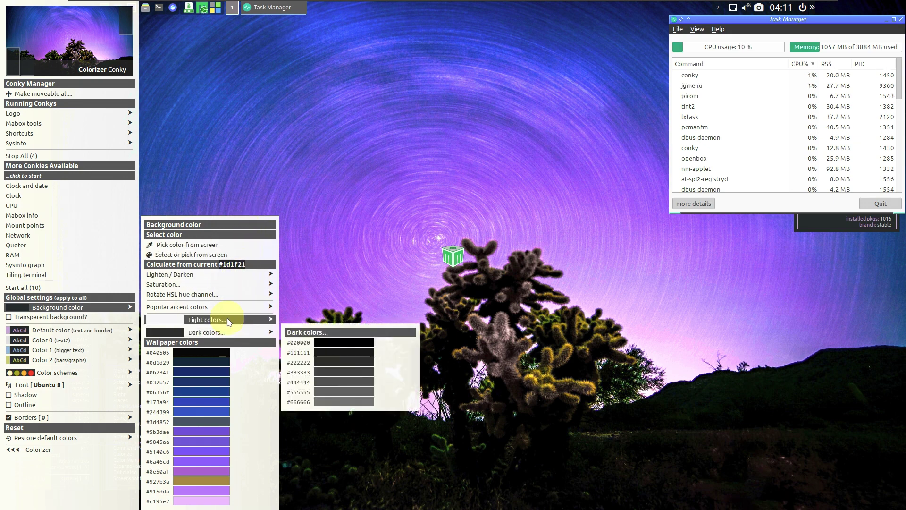
mouse_move(229, 321)
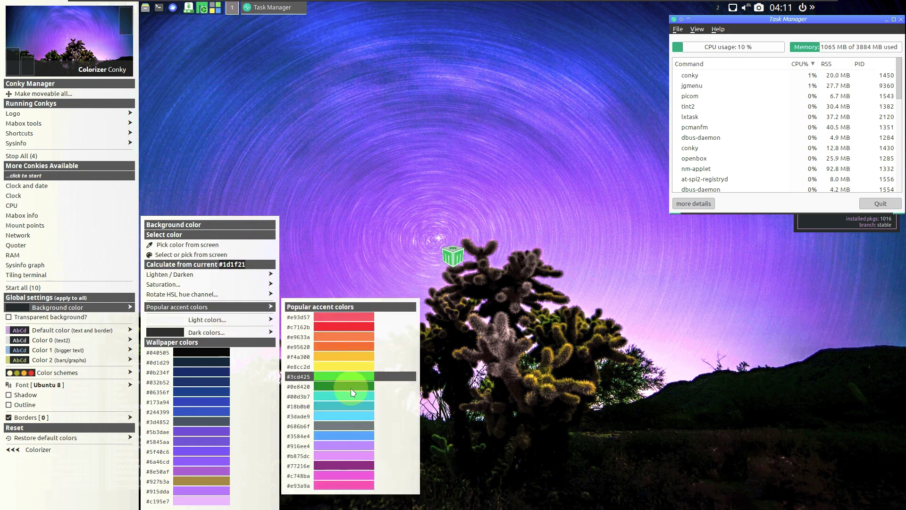
left_click(332, 396)
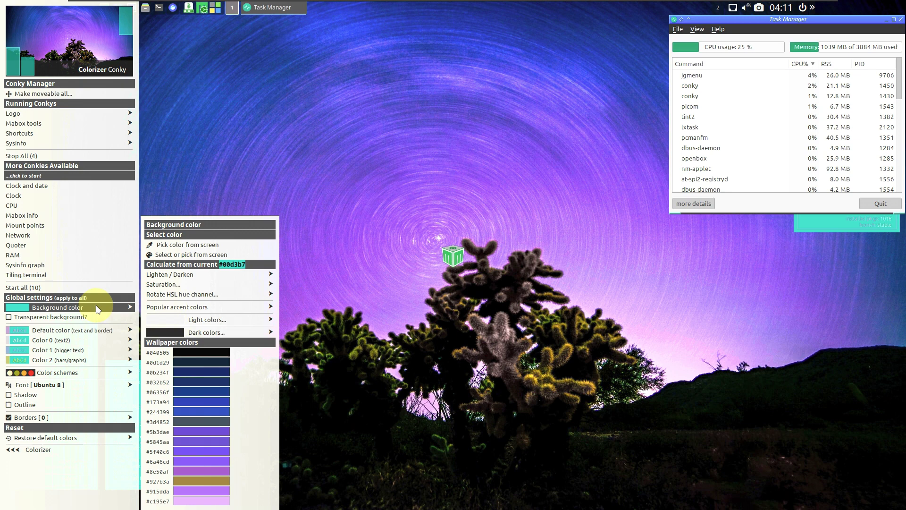
Toggle transparency on and off, switch conkies to light background colours, and close the menus
left_click(11, 317)
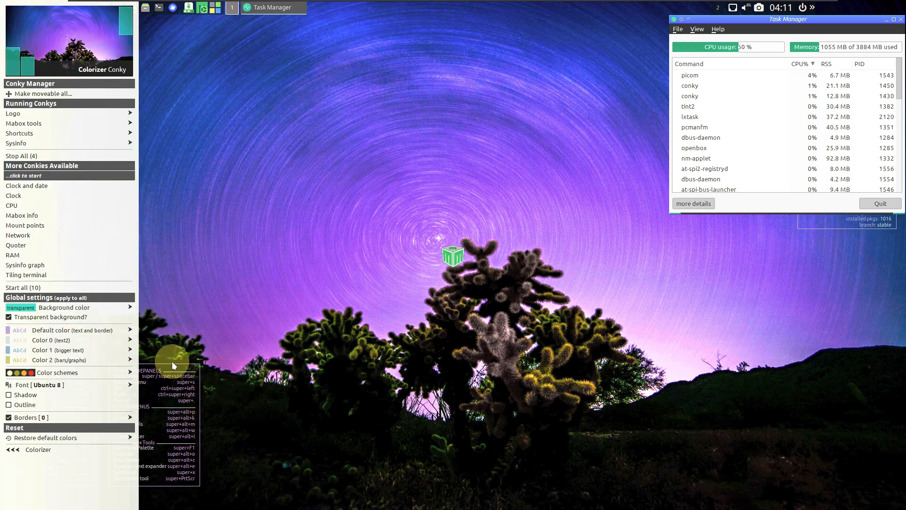
left_click(10, 319)
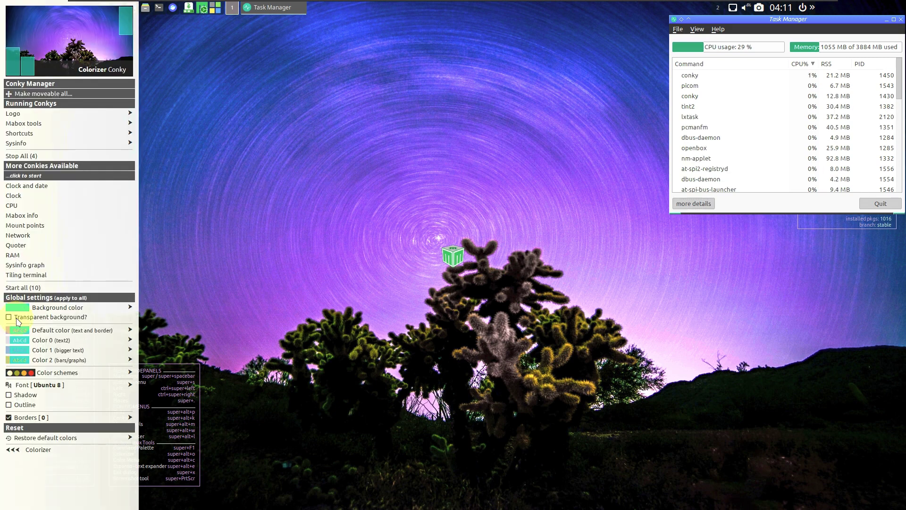
mouse_move(71, 308)
mouse_move(246, 320)
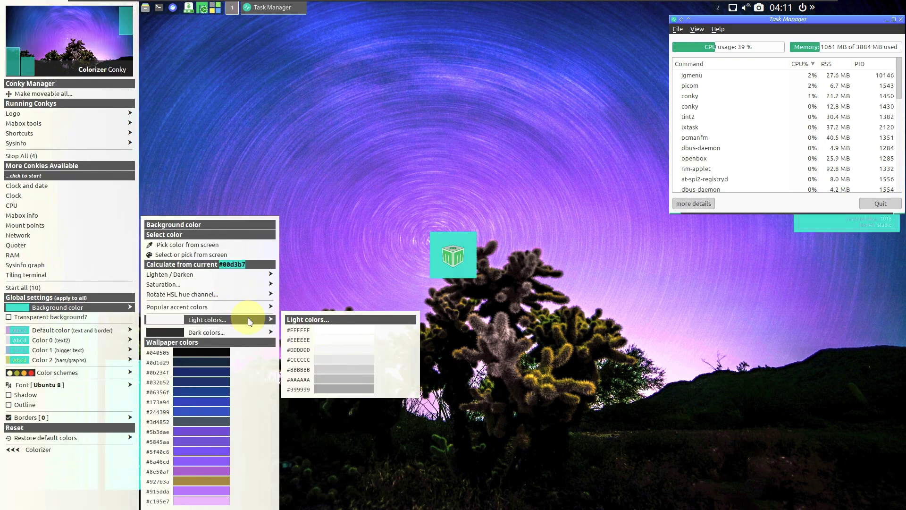
left_click(336, 329)
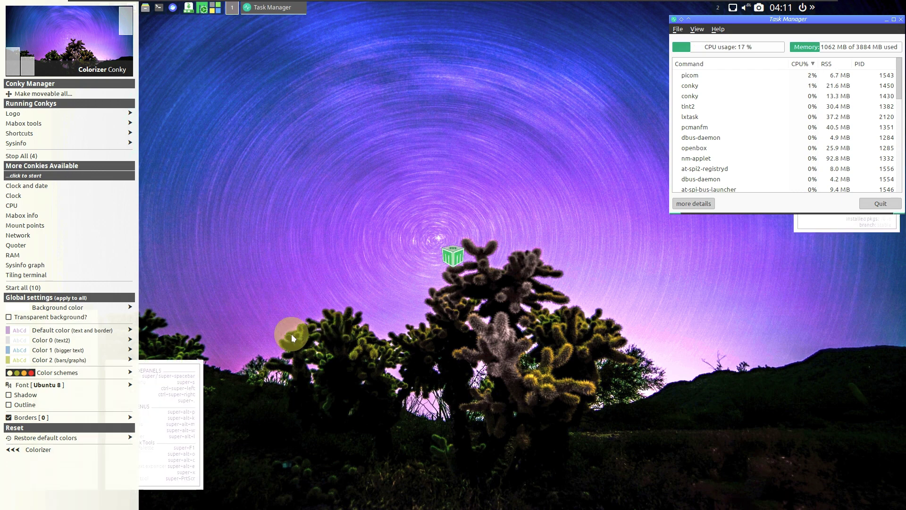
left_click(265, 254)
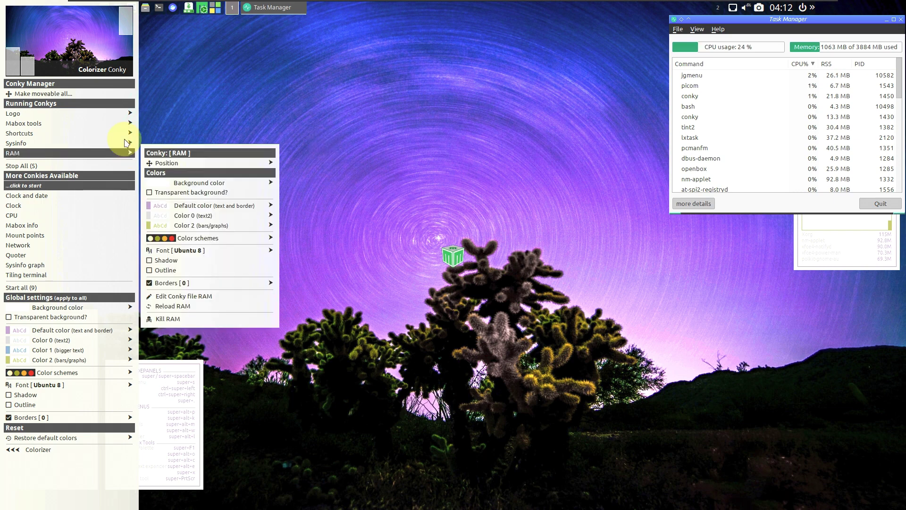
mouse_move(137, 143)
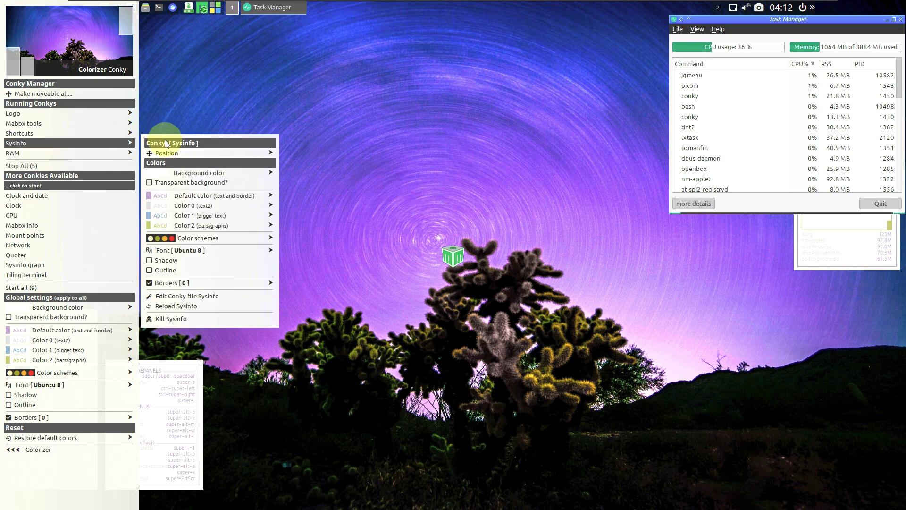
left_click(385, 249)
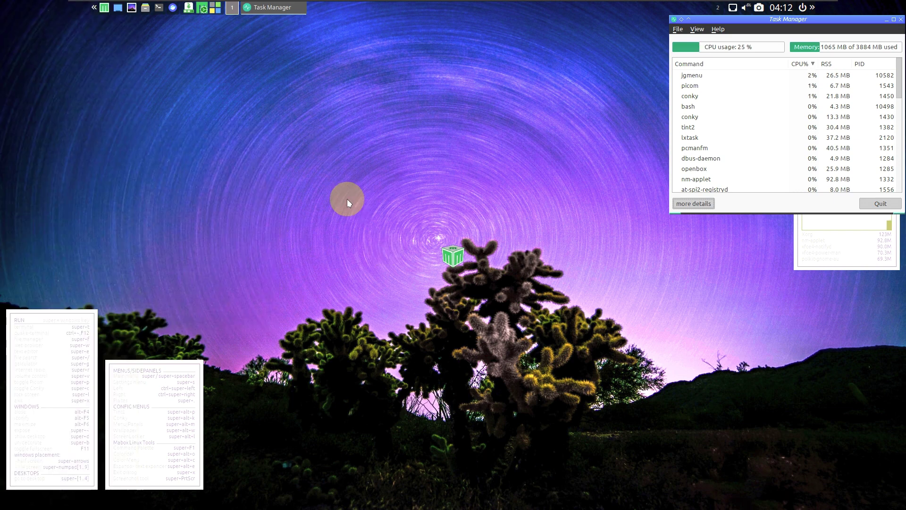
right_click(195, 106)
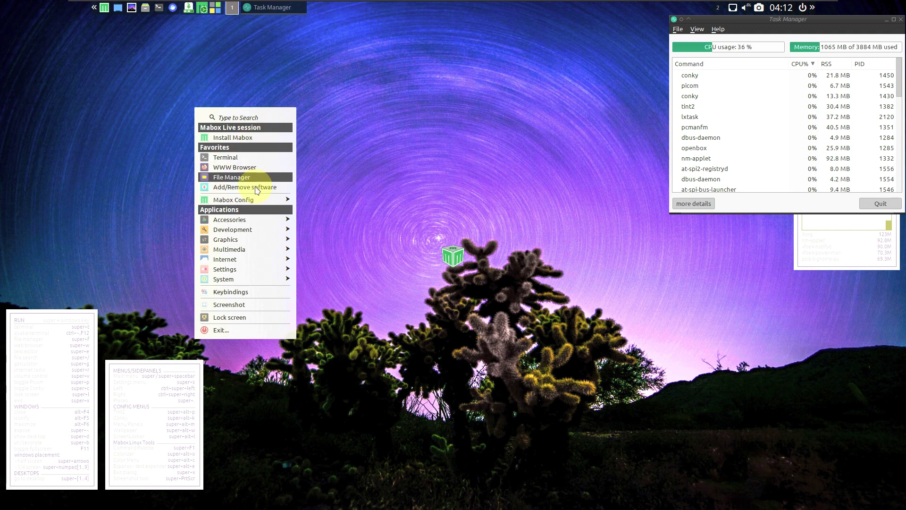
mouse_move(253, 200)
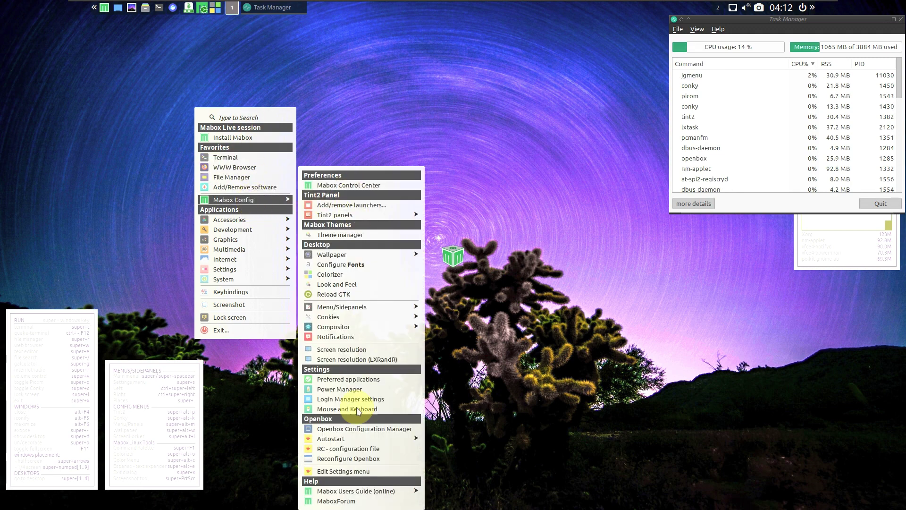
mouse_move(350, 491)
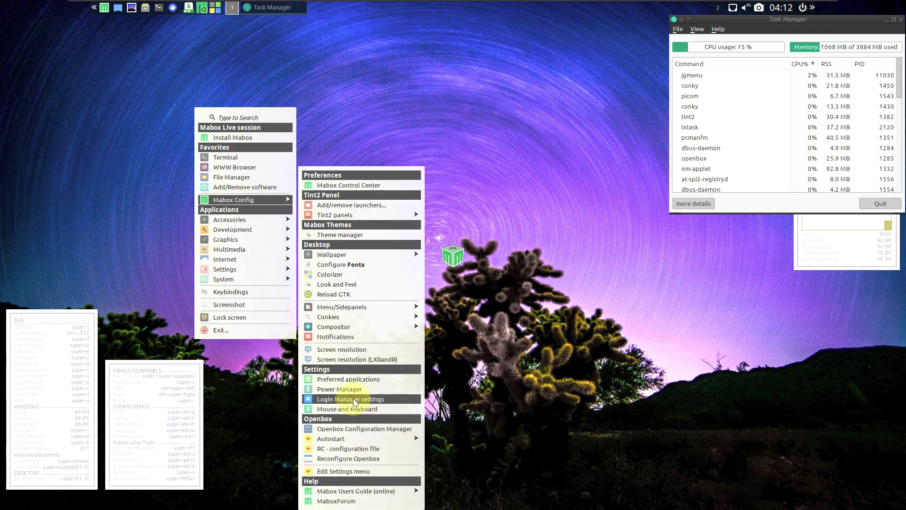
mouse_move(350, 331)
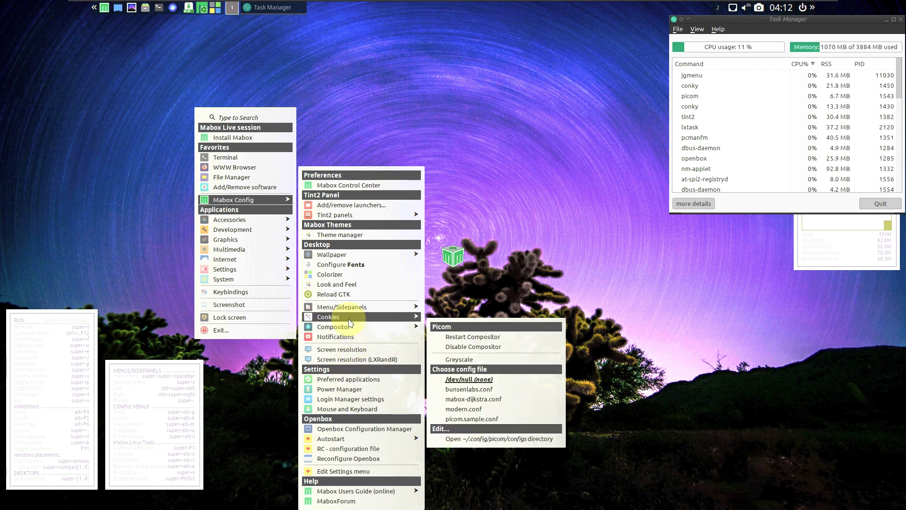
mouse_move(348, 258)
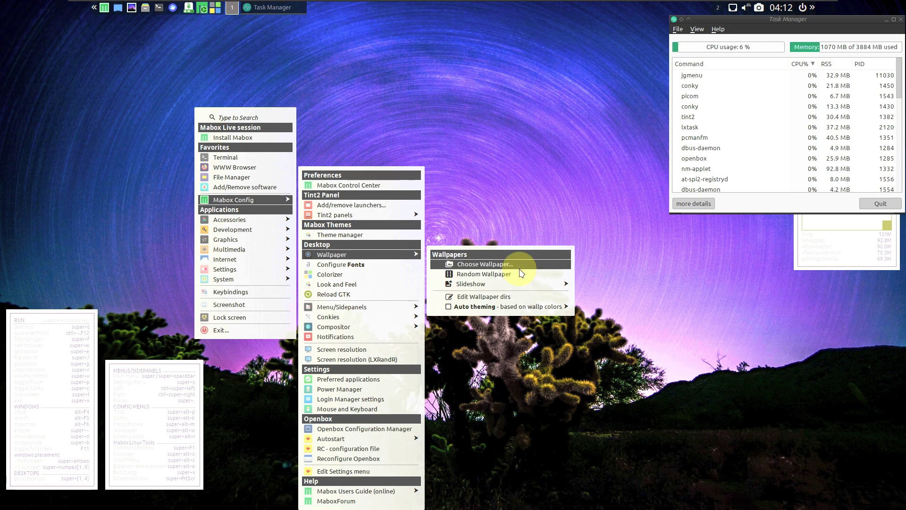
left_click(519, 266)
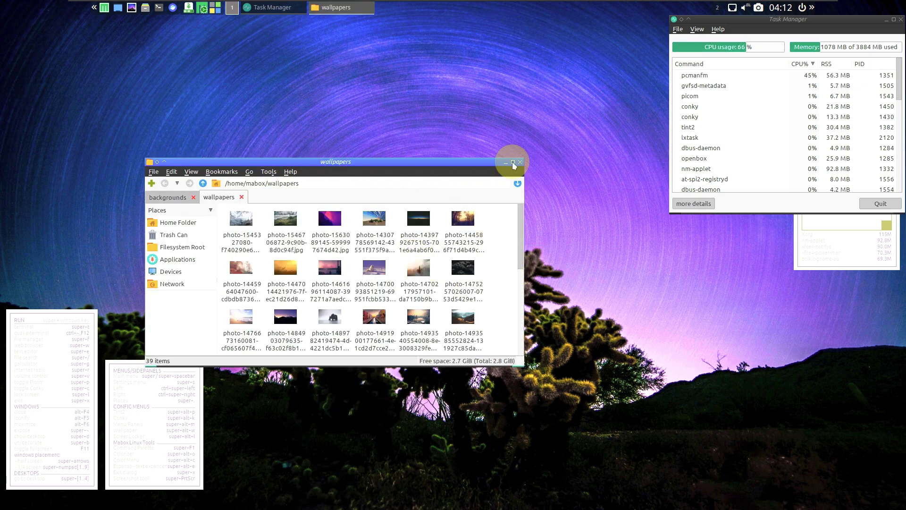
left_click(513, 163)
left_click(8, 31)
left_click(24, 91)
right_click(191, 159)
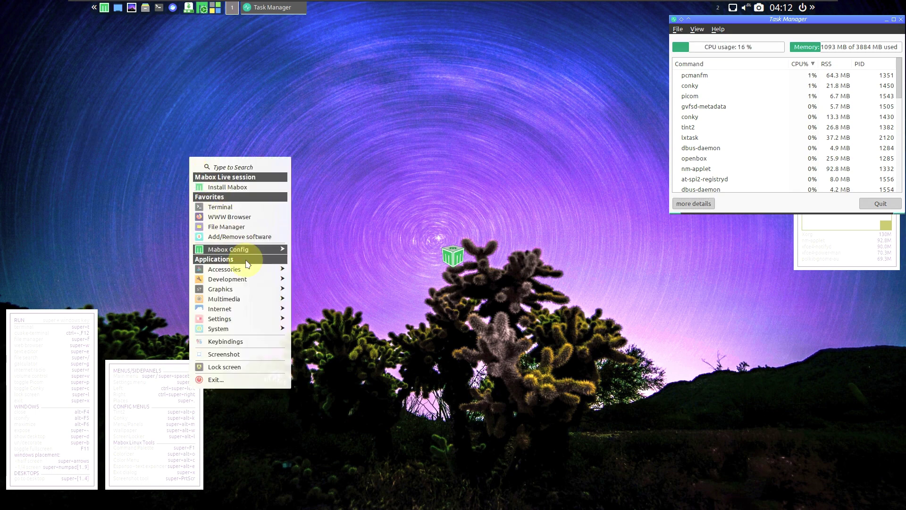
mouse_move(263, 273)
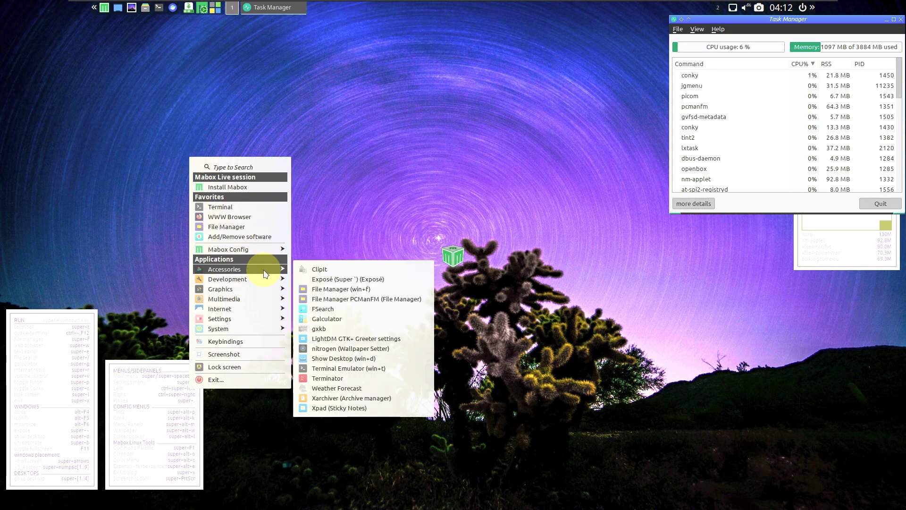
mouse_move(272, 290)
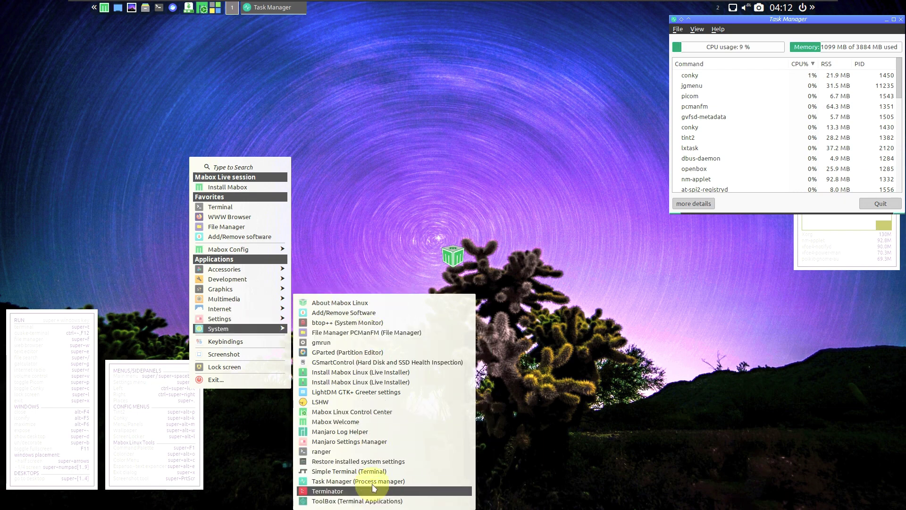
left_click(354, 303)
right_click(160, 160)
mouse_move(213, 333)
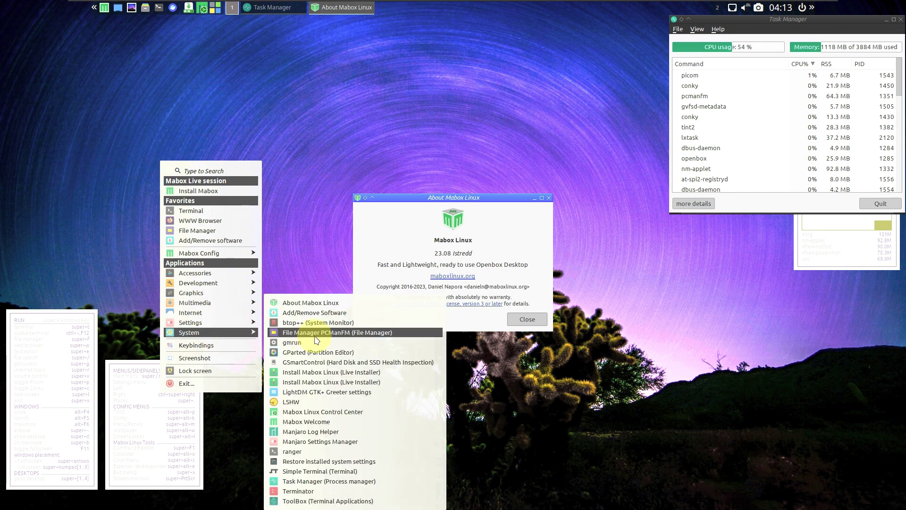
left_click(320, 323)
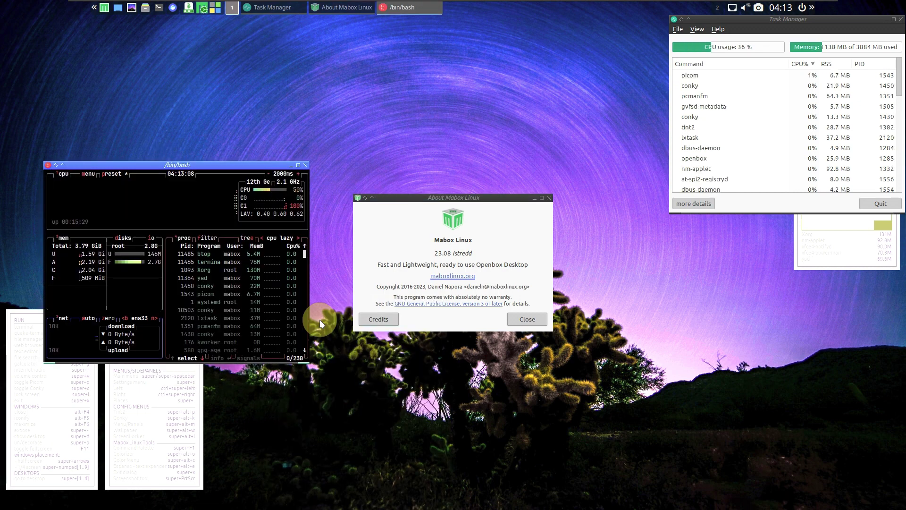
left_click(528, 319)
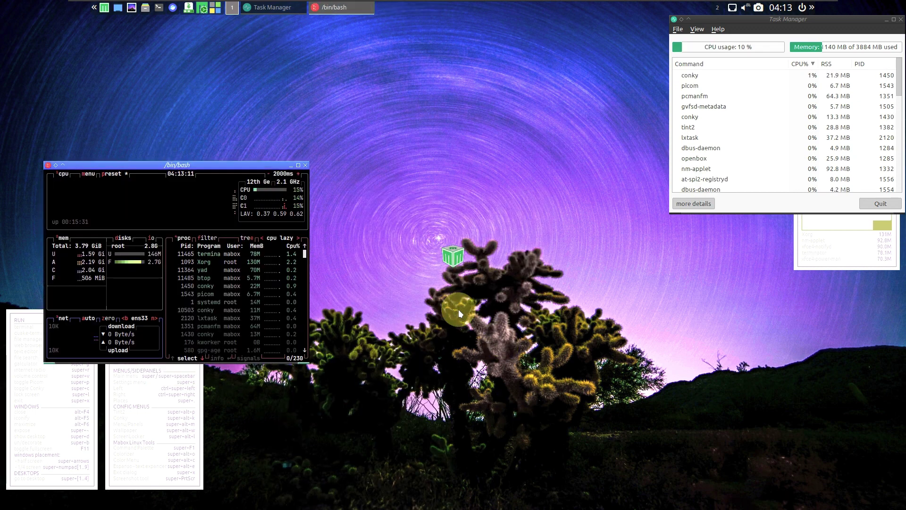
left_click(299, 165)
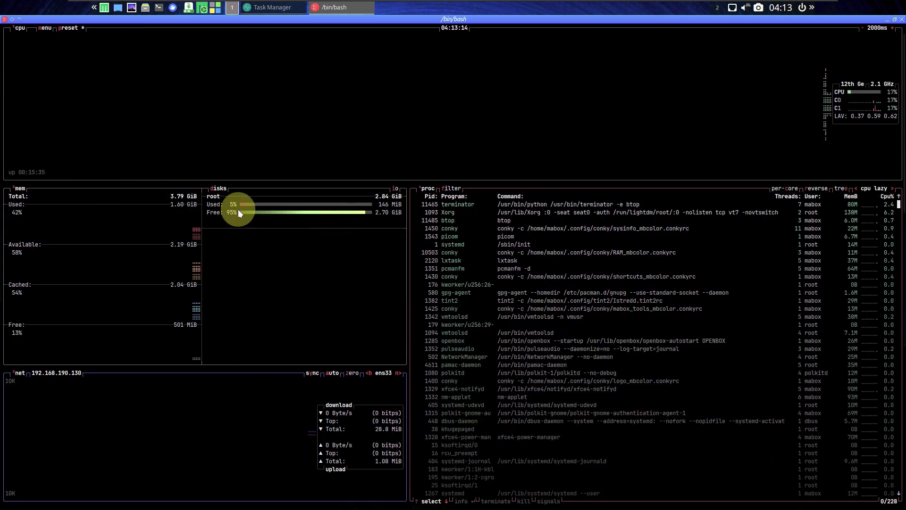
left_click(901, 19)
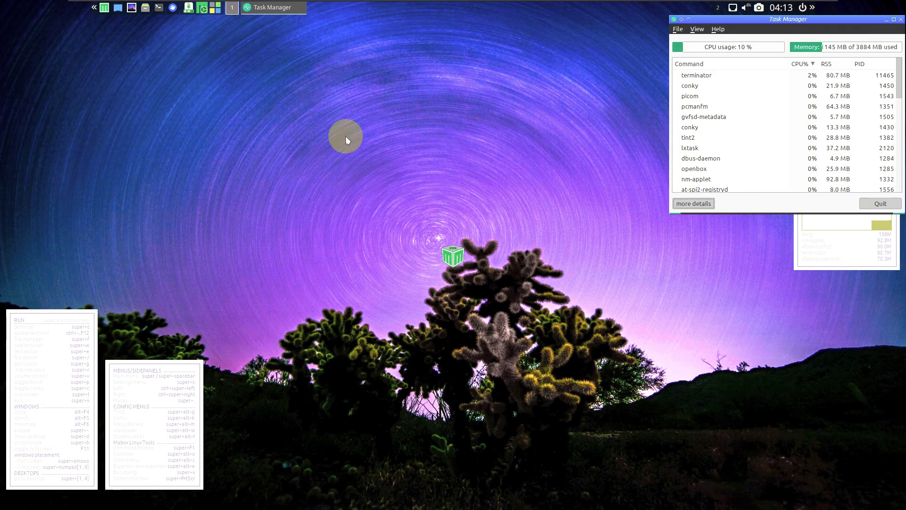
Open Mabox Welcome from the desktop menu's System section
right_click(195, 138)
mouse_move(240, 311)
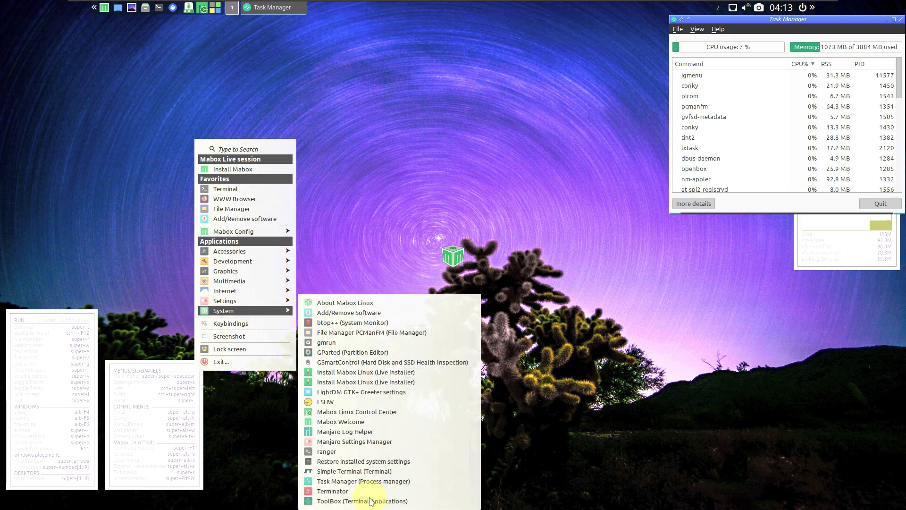
left_click(345, 422)
Launch and close the ToolBox, then open Install Popular Apps from Welcome
right_click(138, 246)
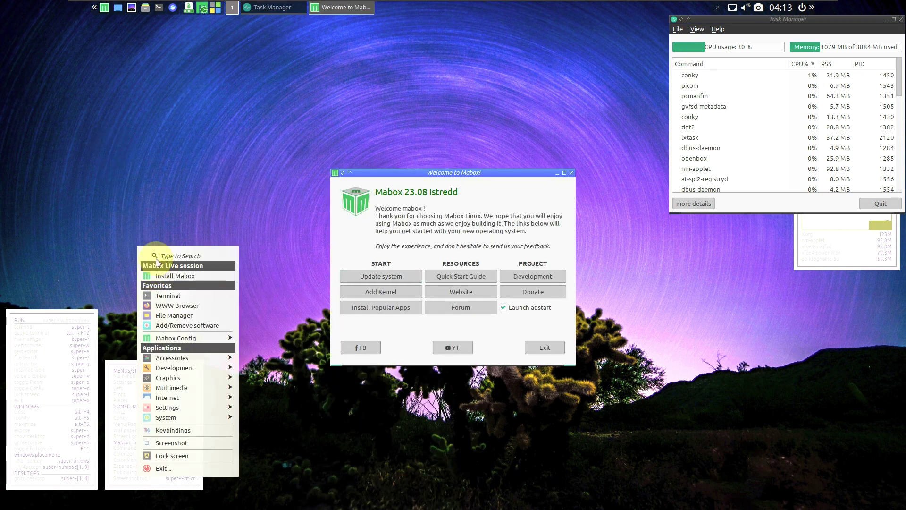
mouse_move(193, 417)
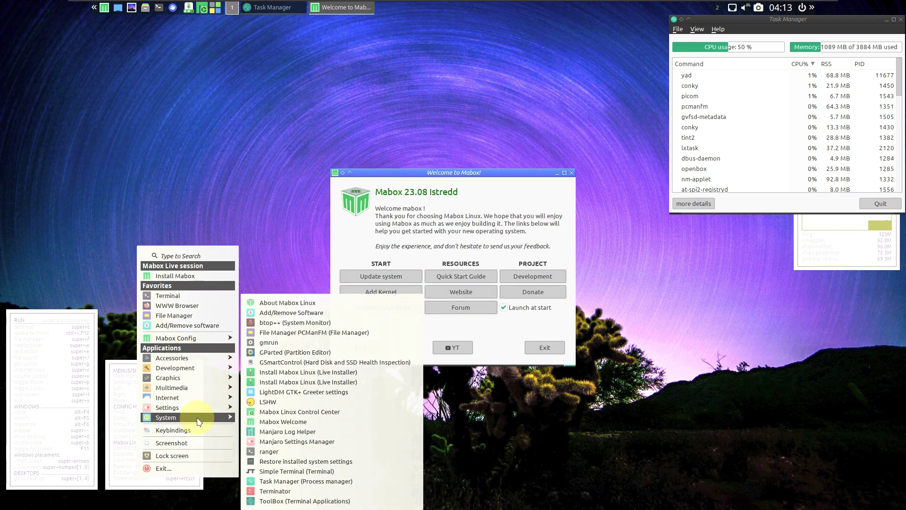
left_click(290, 503)
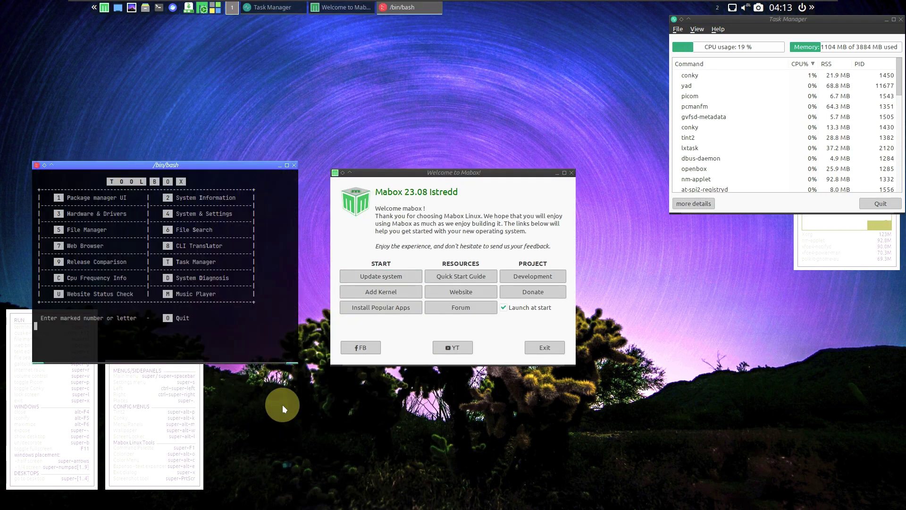
left_click(294, 164)
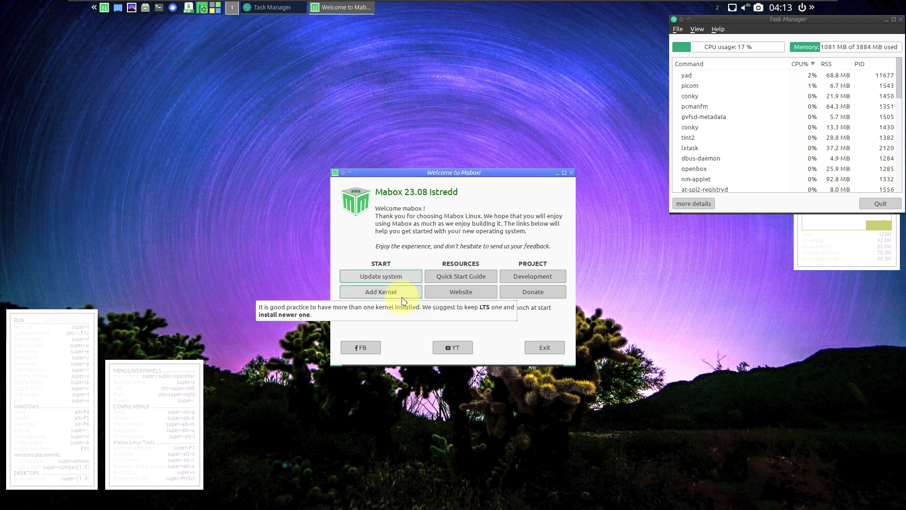
left_click(377, 314)
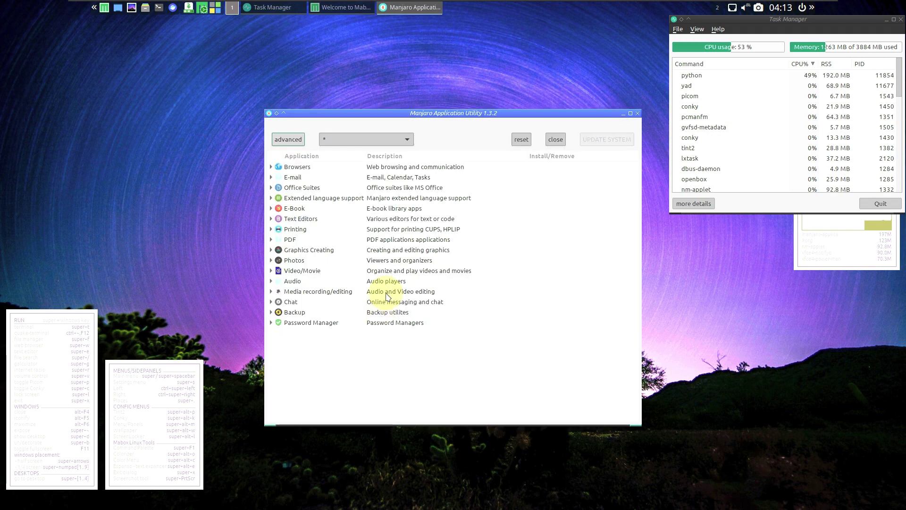
Browse the E-mail, Office Suites and Password Manager categories, close the utility, and open Add Kernel
left_click(341, 142)
left_click(347, 164)
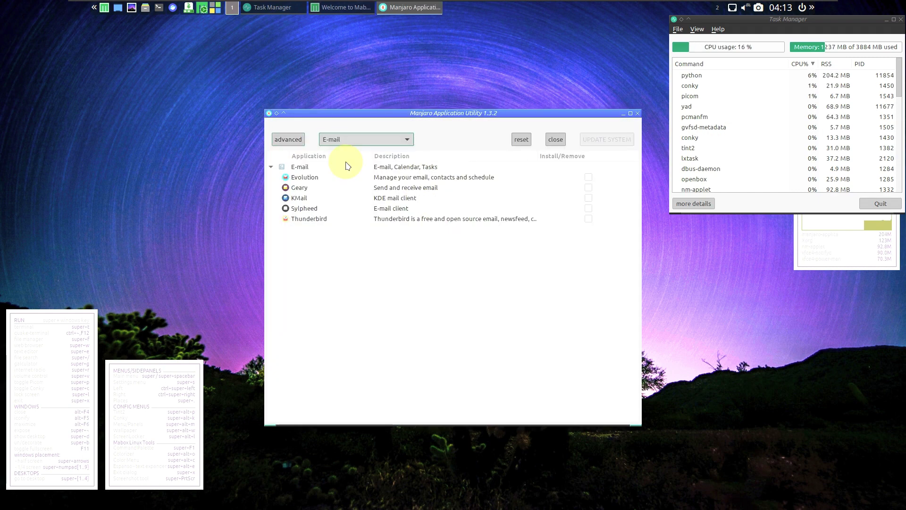
left_click(350, 145)
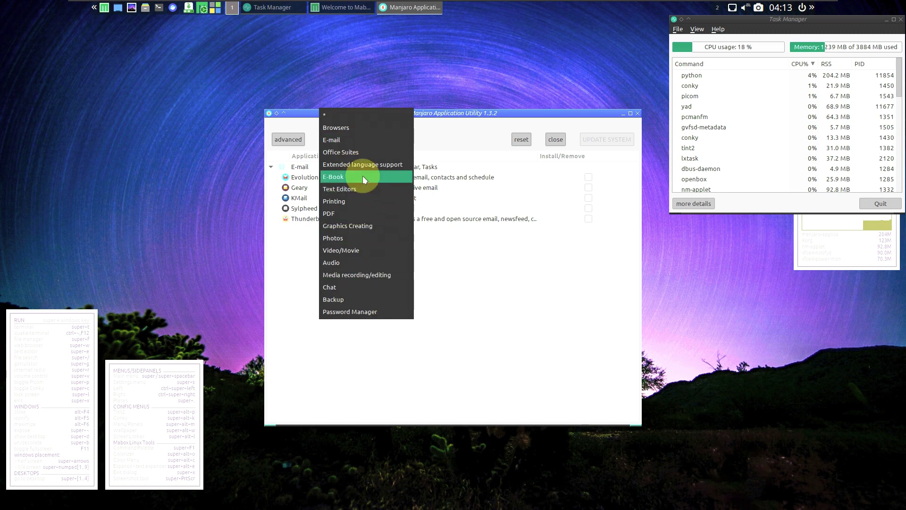
left_click(356, 154)
left_click(354, 144)
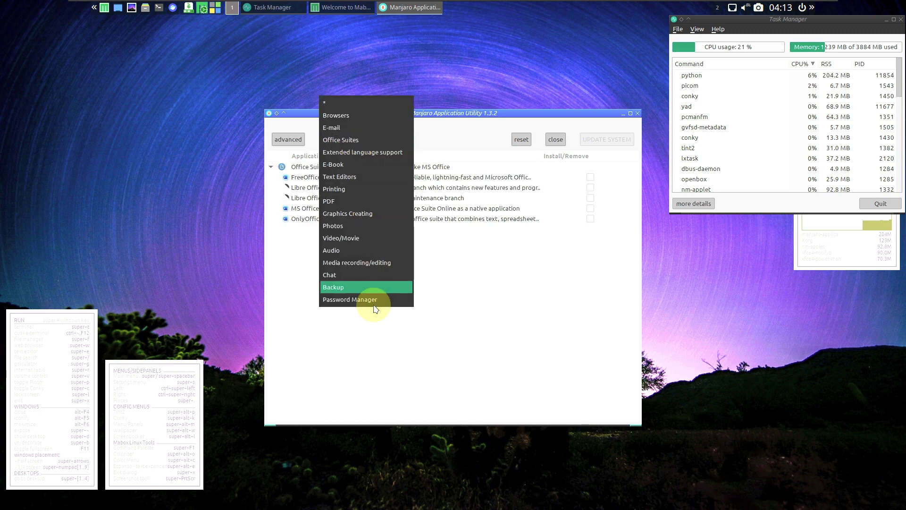
left_click(375, 302)
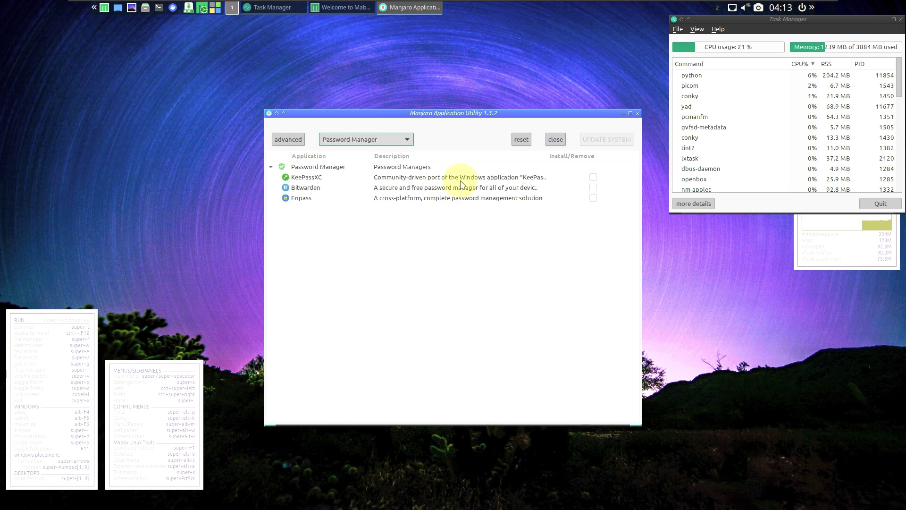
left_click(555, 141)
left_click(378, 296)
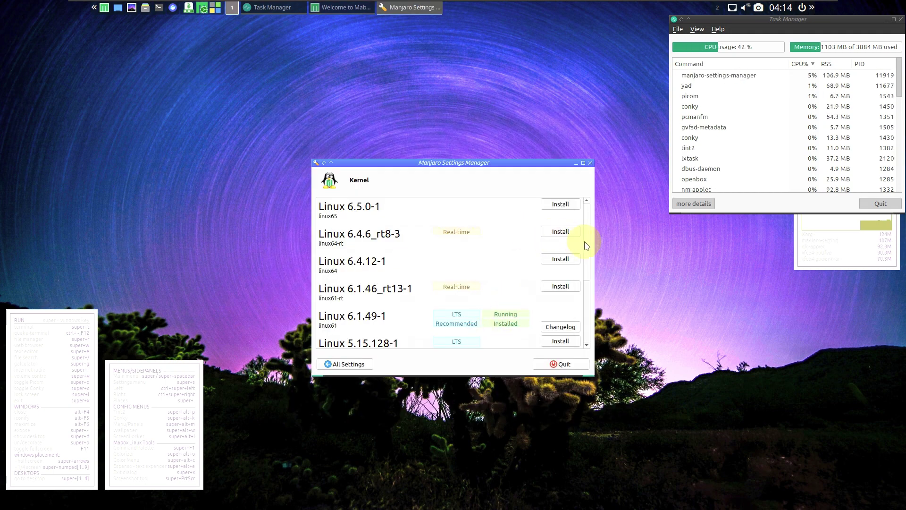
Start and confirm the Linux 6.5.0-1 kernel install, briefly showing the detailed log
left_click_drag(587, 253, 585, 202)
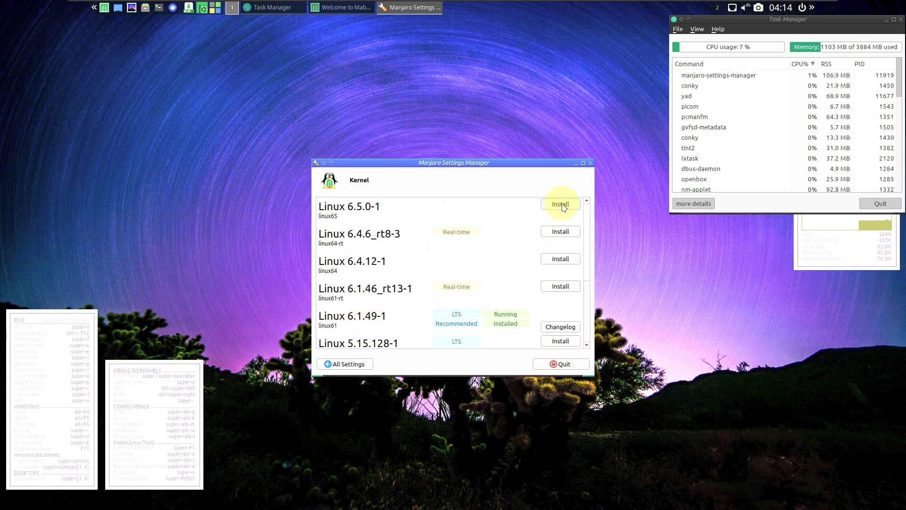
left_click(562, 205)
left_click(519, 271)
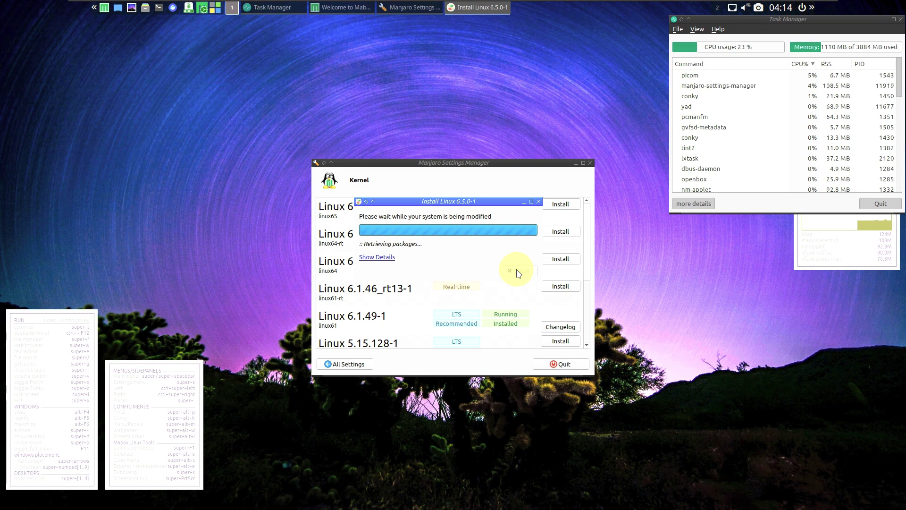
left_click(378, 257)
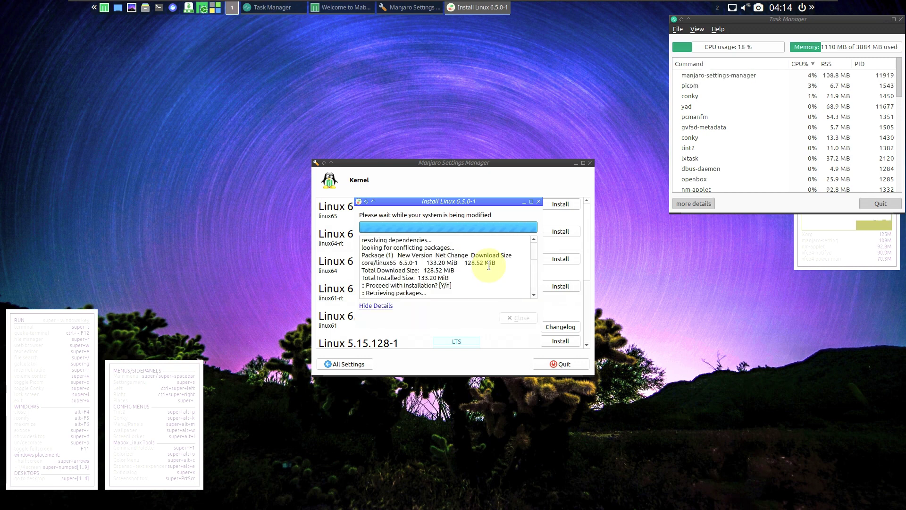
left_click(385, 306)
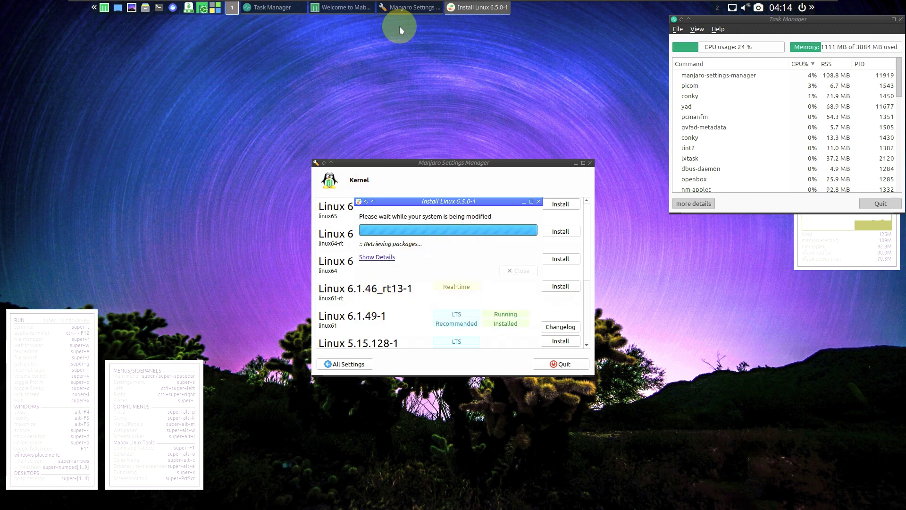
Close the Welcome to Mabox window and bring up the desktop application menu
mouse_move(401, 13)
left_click(353, 9)
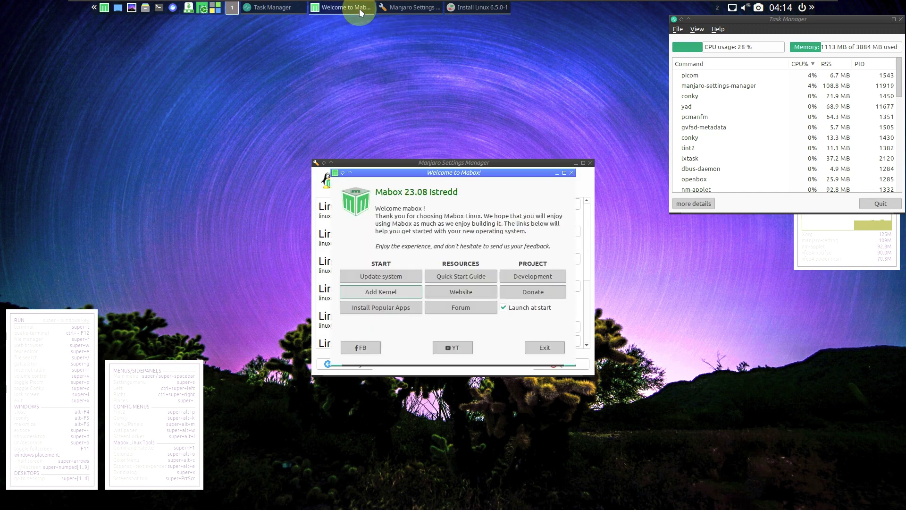
left_click(543, 348)
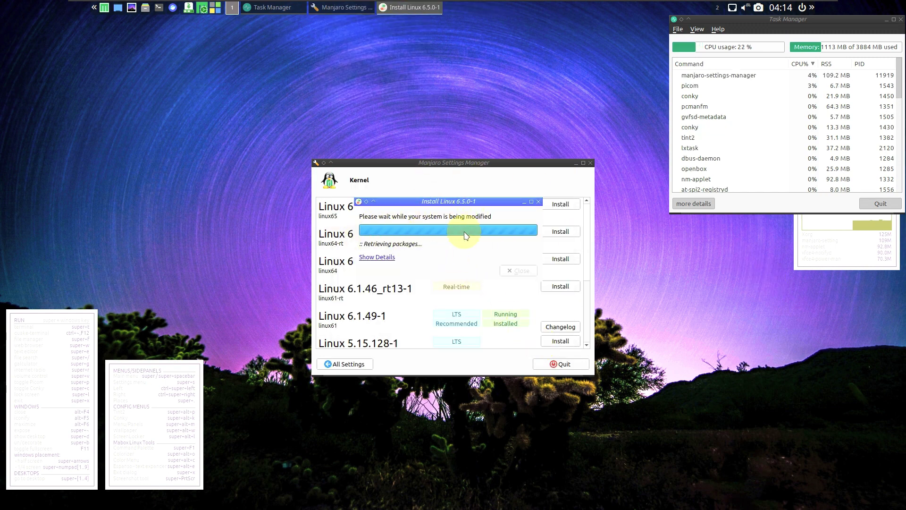
right_click(74, 95)
mouse_move(123, 266)
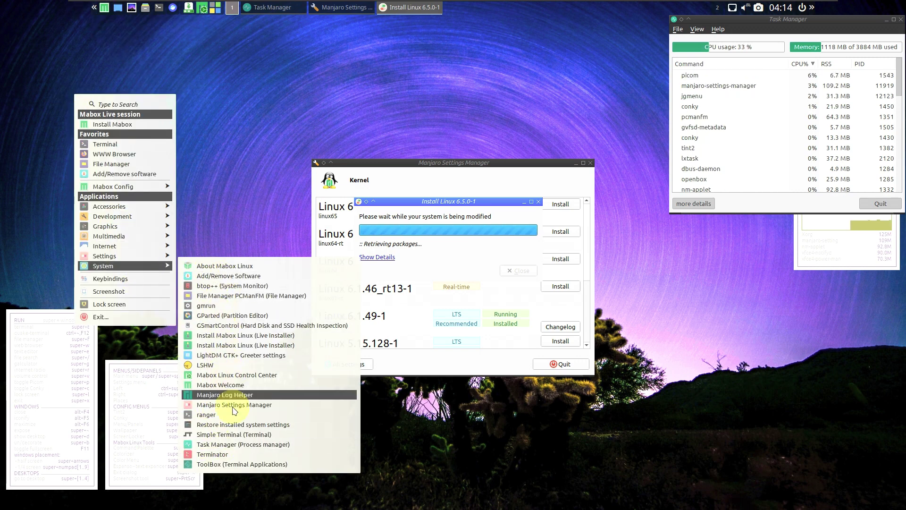
Run LSHW despite the normal-user warning, view its About dialog, and close it
left_click(219, 365)
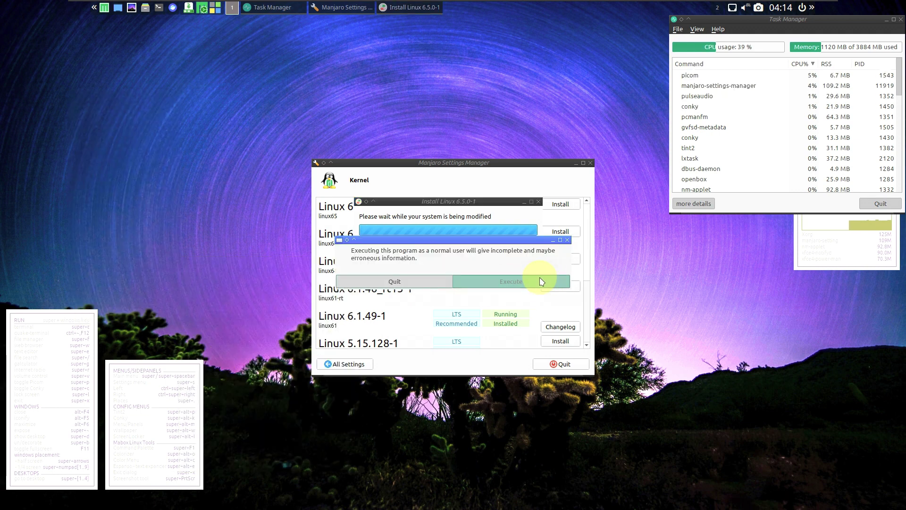
left_click(541, 281)
left_click(40, 30)
left_click(56, 45)
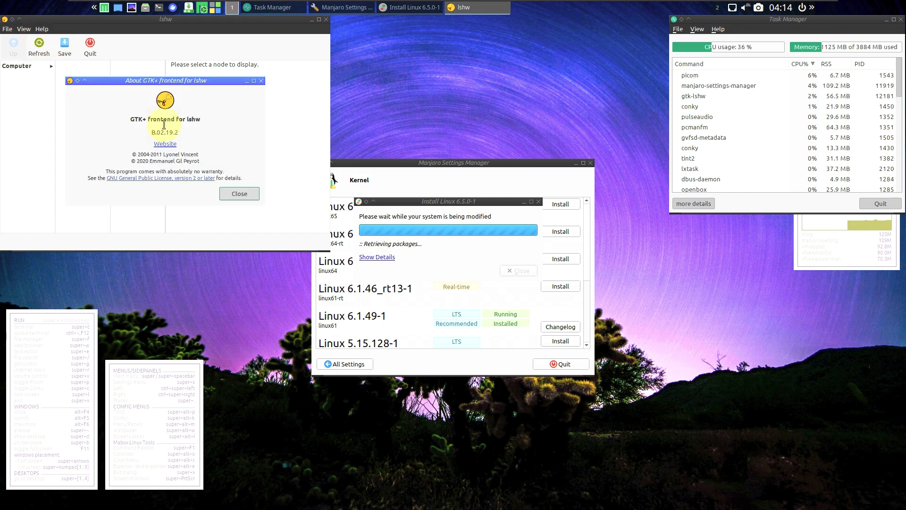
left_click(256, 193)
left_click(326, 20)
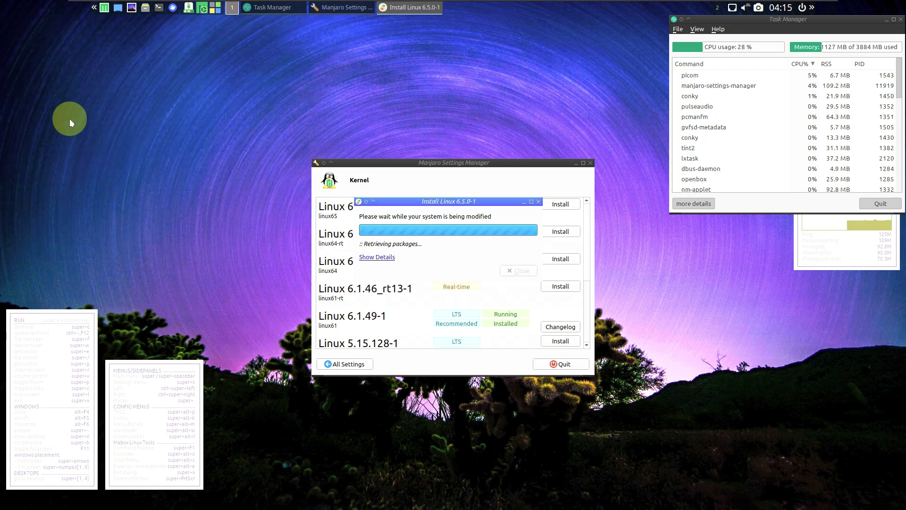
Set a random wallpaper twice from the side menu, ending on a blue sea image
left_click(94, 7)
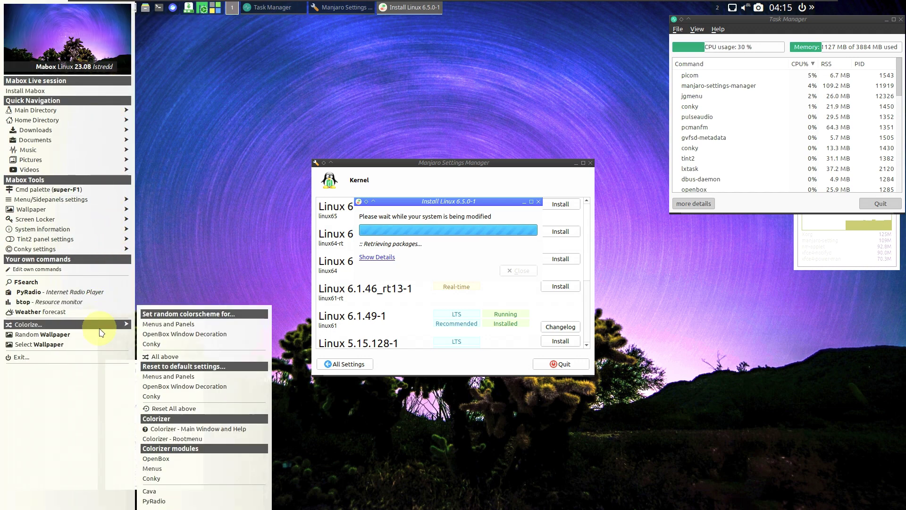
left_click(99, 333)
mouse_move(92, 12)
left_click(94, 8)
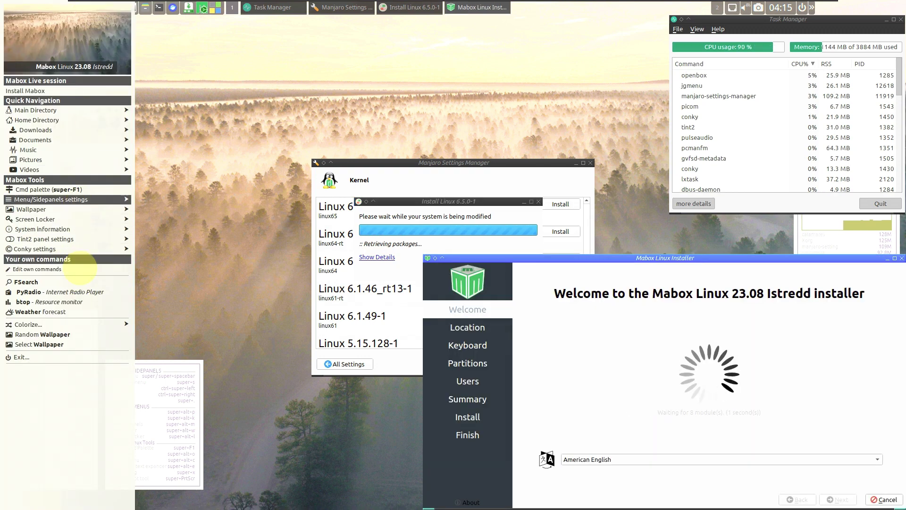
left_click(82, 336)
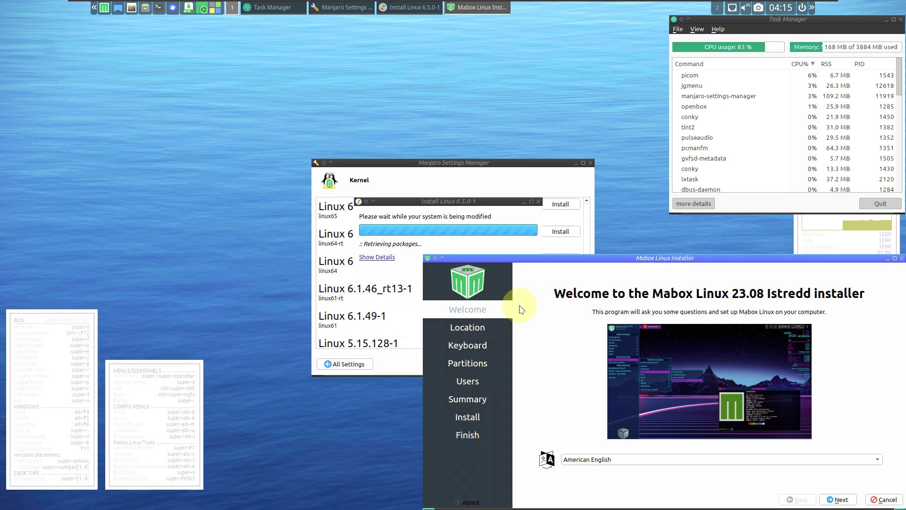
Cancel the Mabox Linux installer and confirm quitting with Yes
key("super")
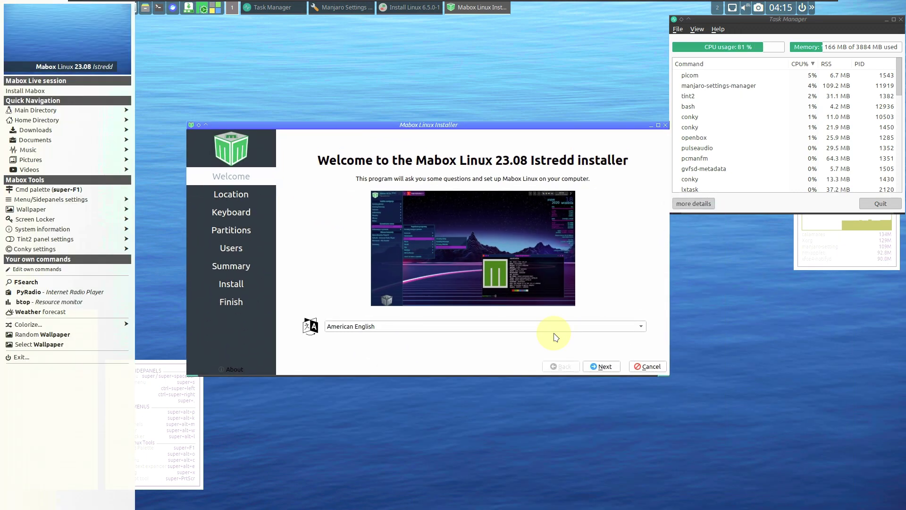
left_click(645, 371)
left_click(645, 371)
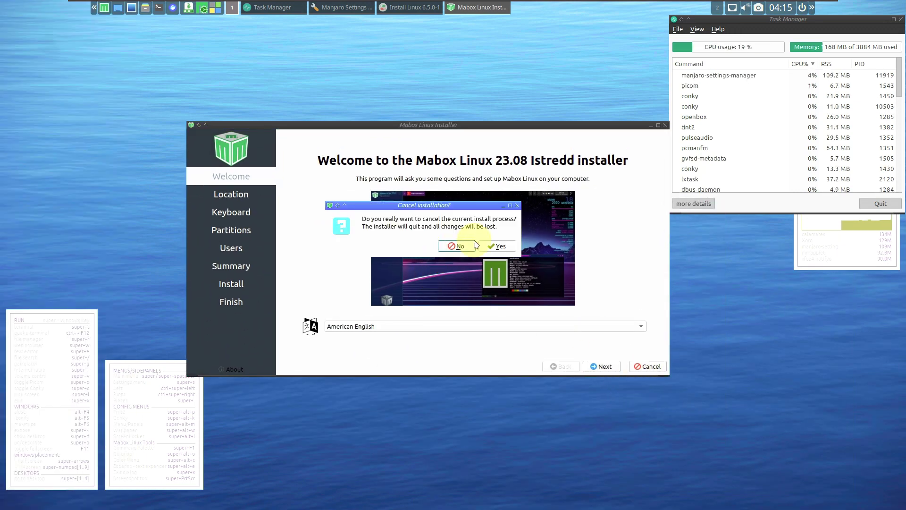
left_click(499, 246)
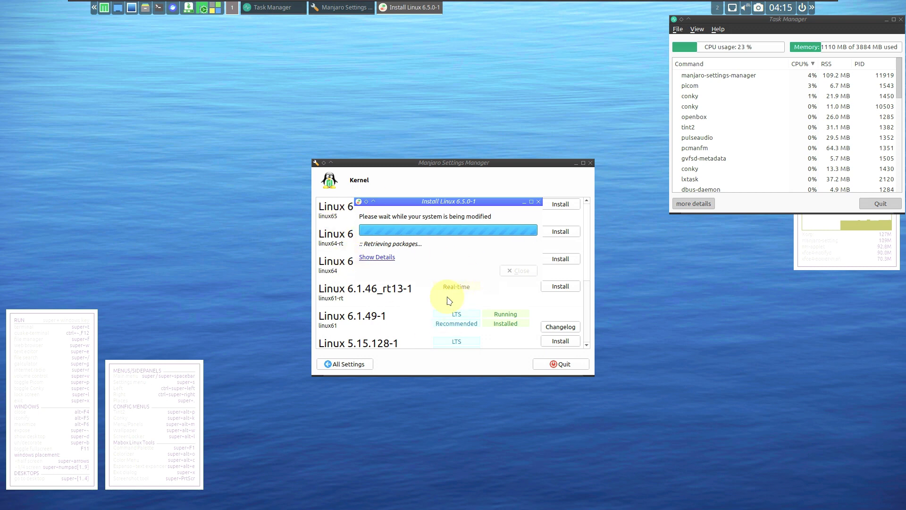
Expand the kernel install log, select its text, and maximize the Task Manager window
left_click(376, 259)
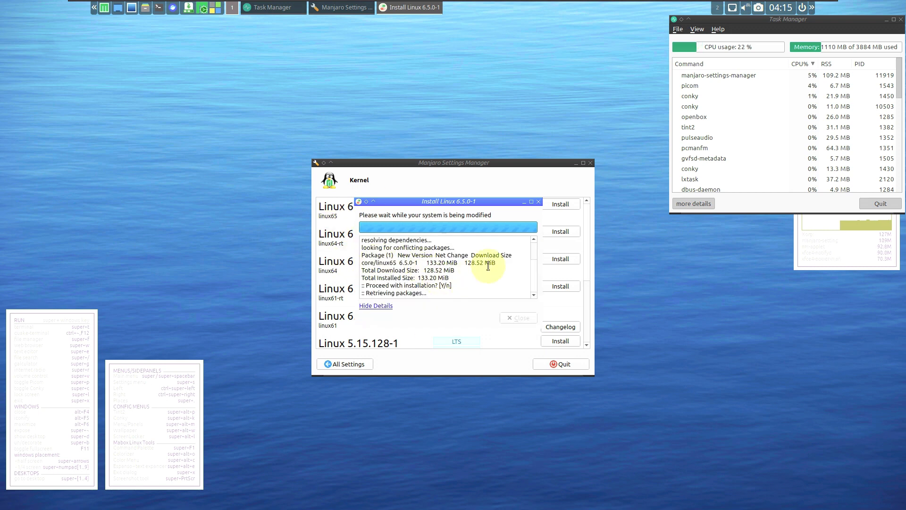
scroll(533, 284, "up", 2)
scroll(532, 264, "up", 3)
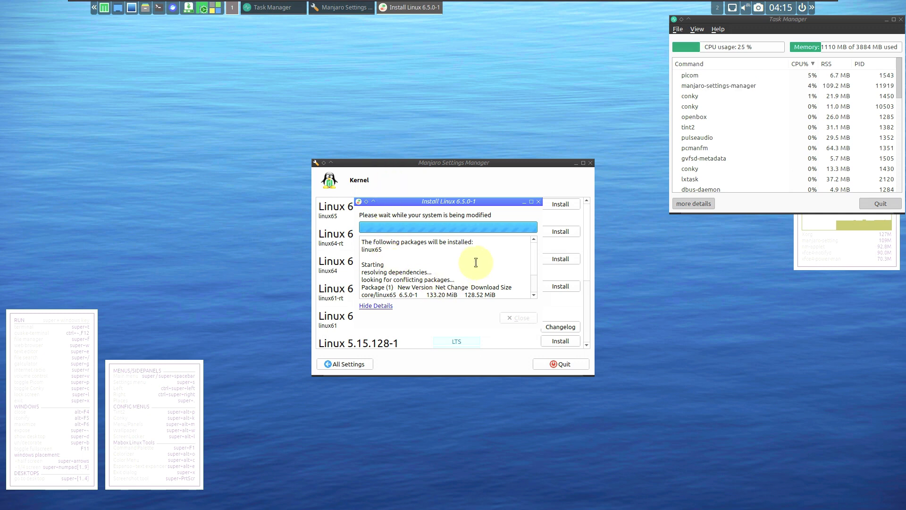
scroll(529, 279, "down", 2)
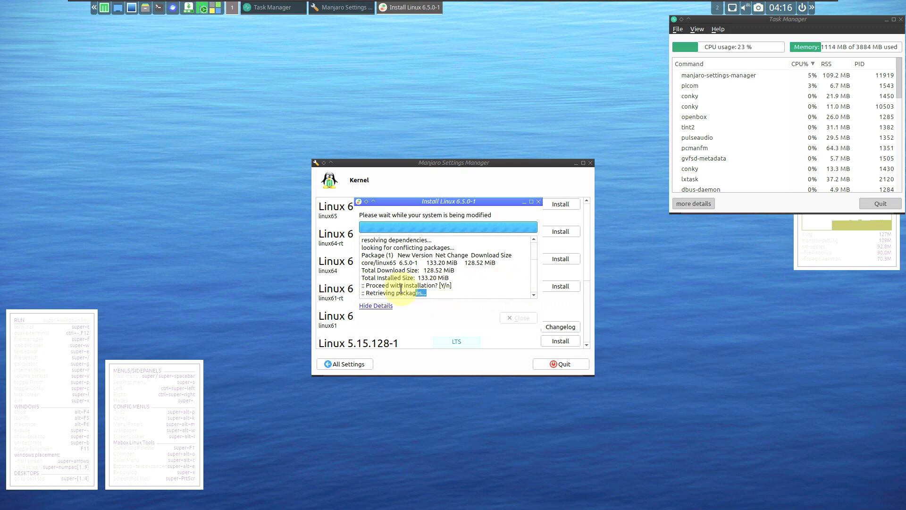
left_click_drag(401, 288, 360, 236)
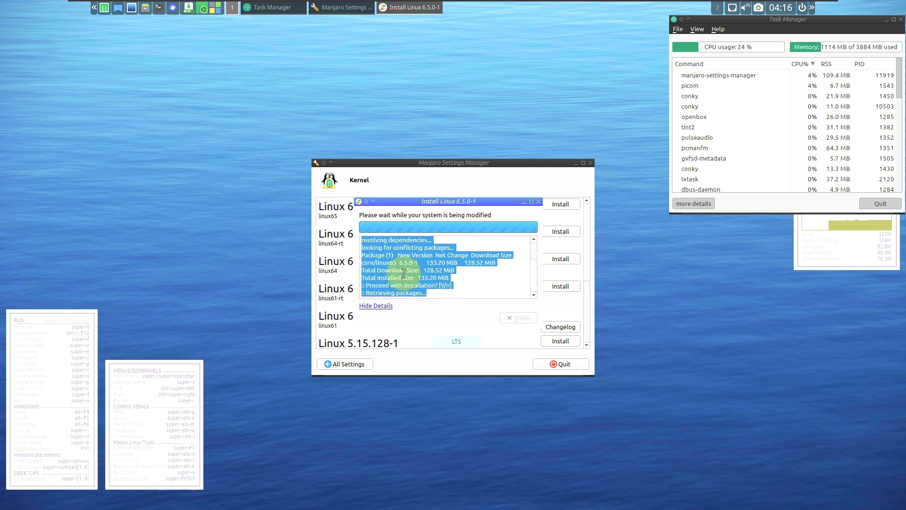
scroll(404, 273, "up", 2)
scroll(404, 273, "down", 2)
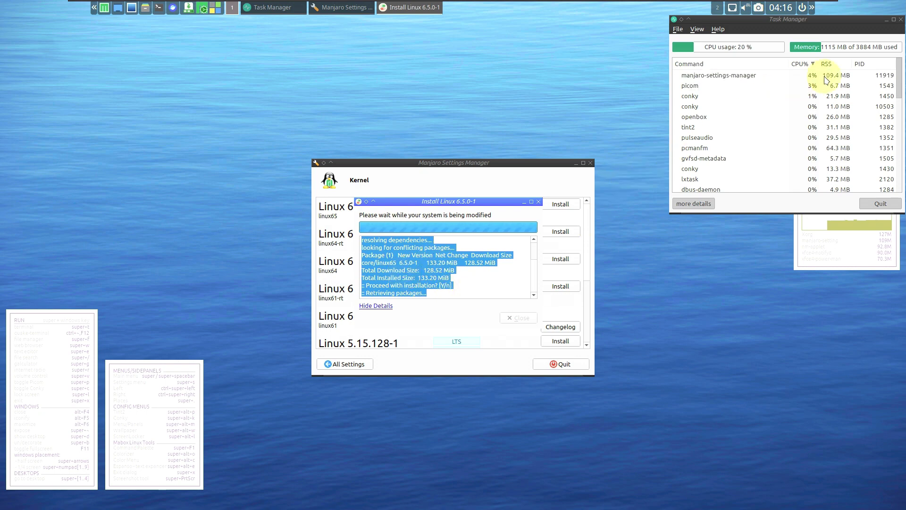
left_click(894, 20)
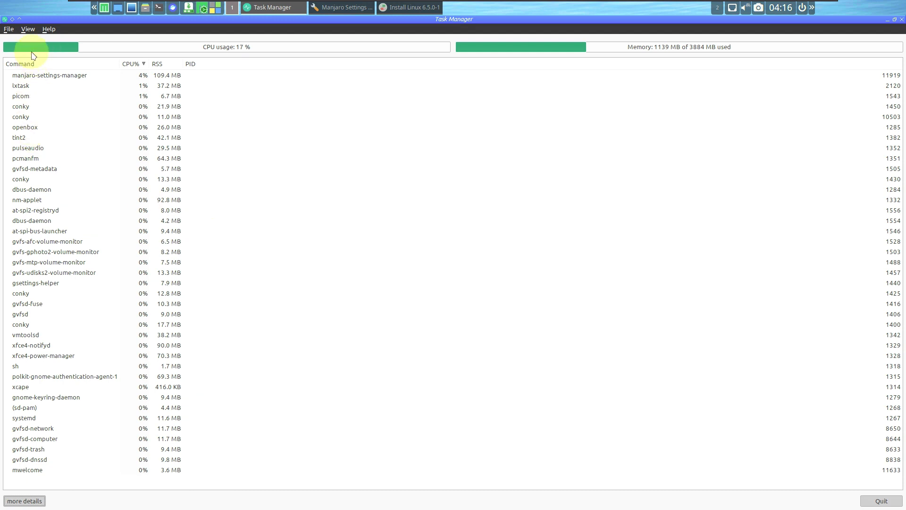
Quit Task Manager via File > Quit, then choose Shutdown from the panel's exit menu
left_click(9, 30)
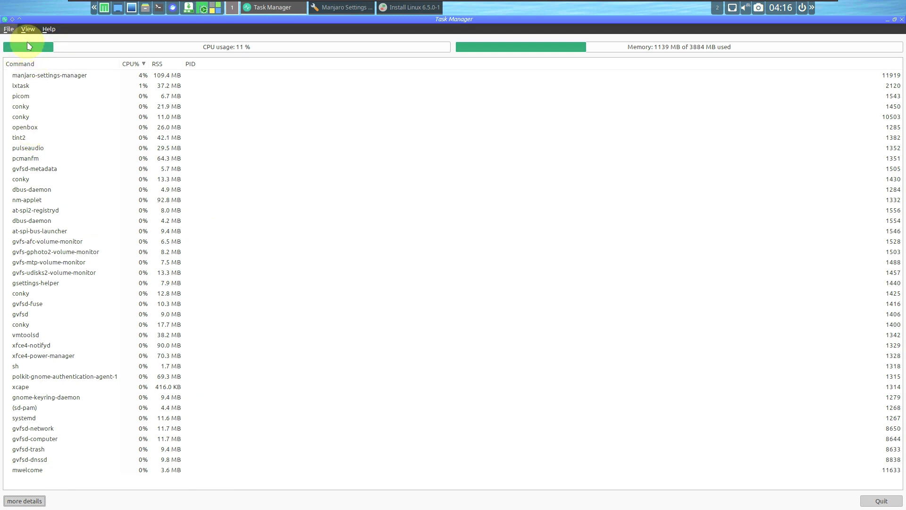
left_click(19, 40)
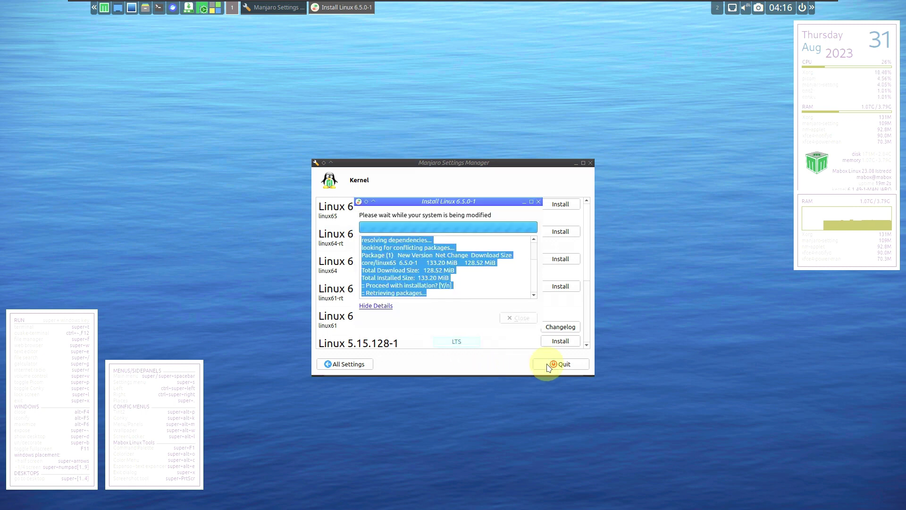
left_click(802, 7)
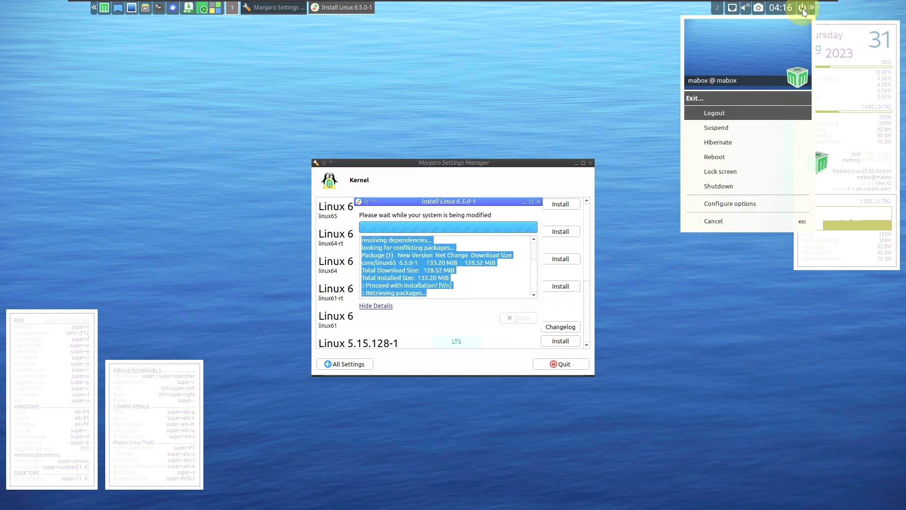
left_click(723, 185)
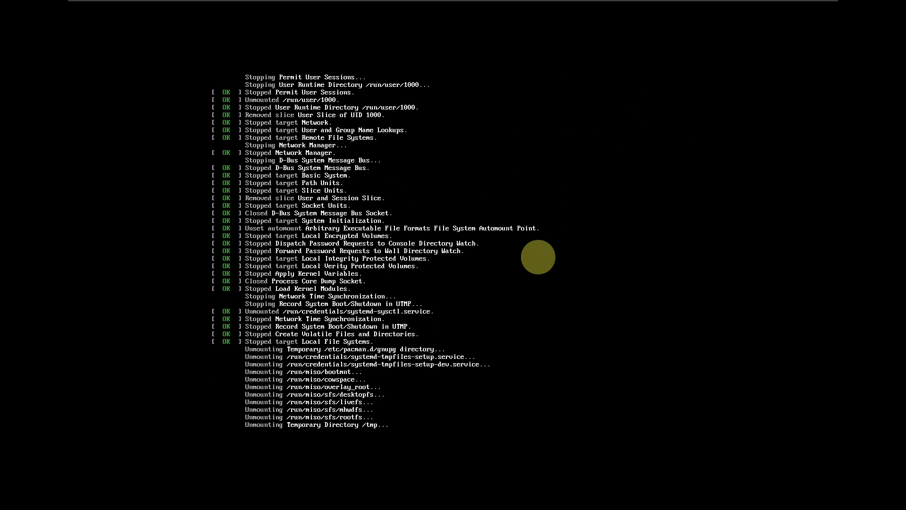